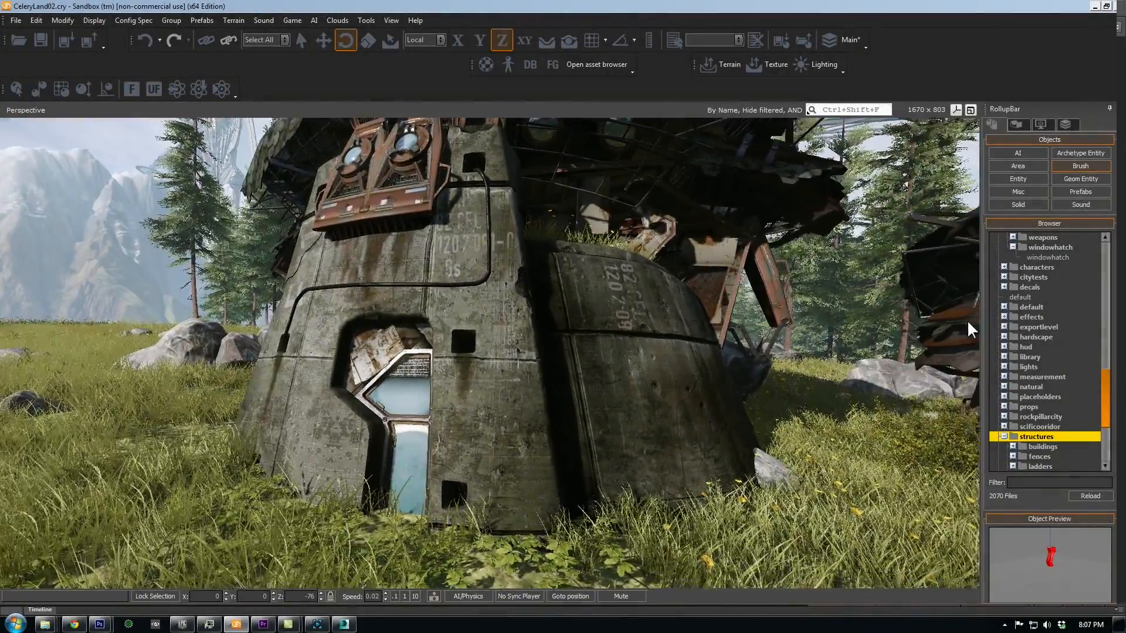
- Fly around the in-engine structure, then inspect the hex tile texture in Photoshop
key(w)
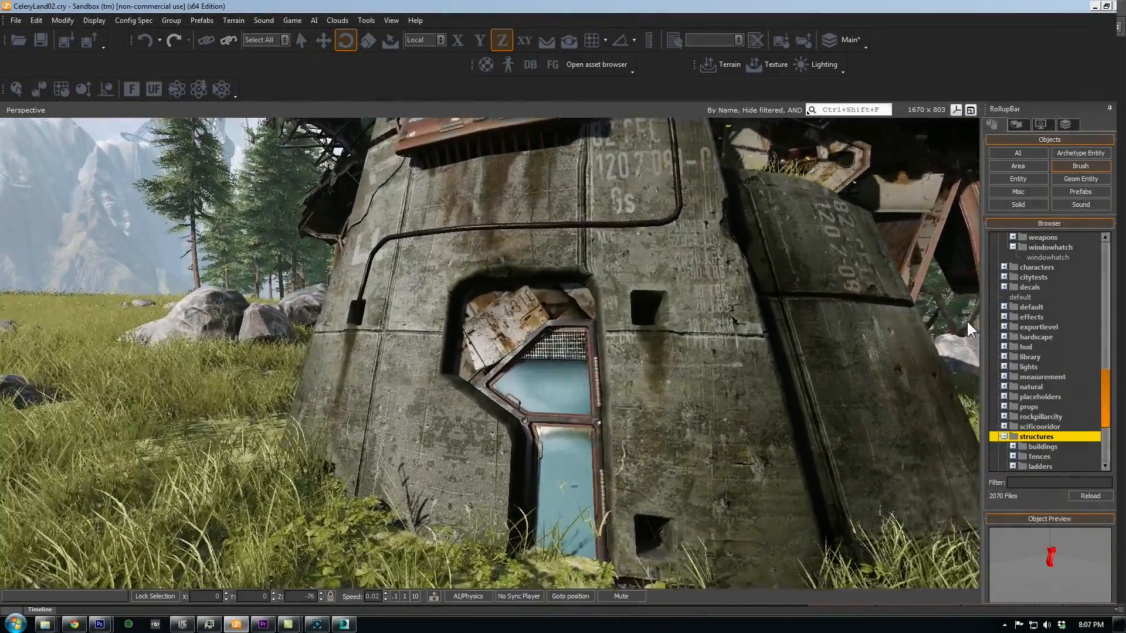
right_drag(967, 319, 971, 319)
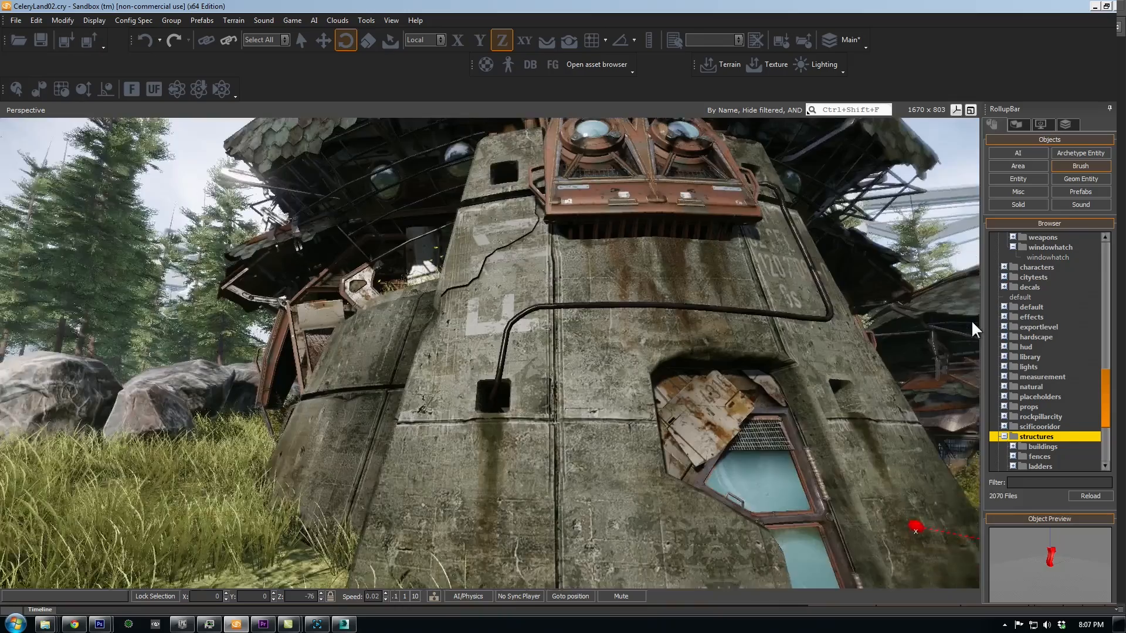
key(w)
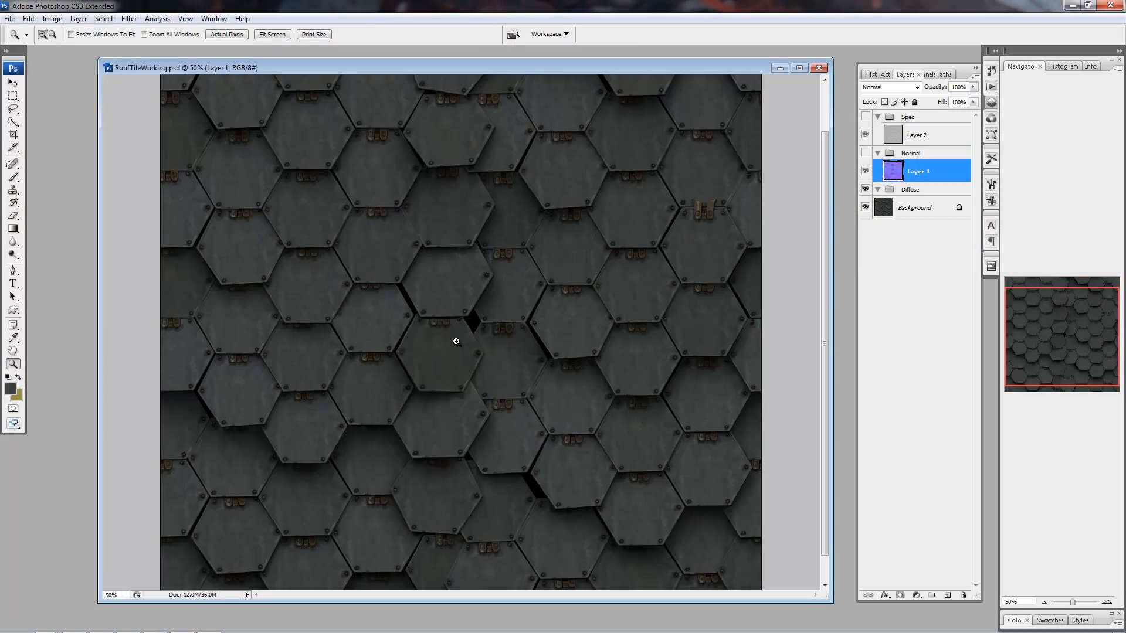
alt+click(456, 341)
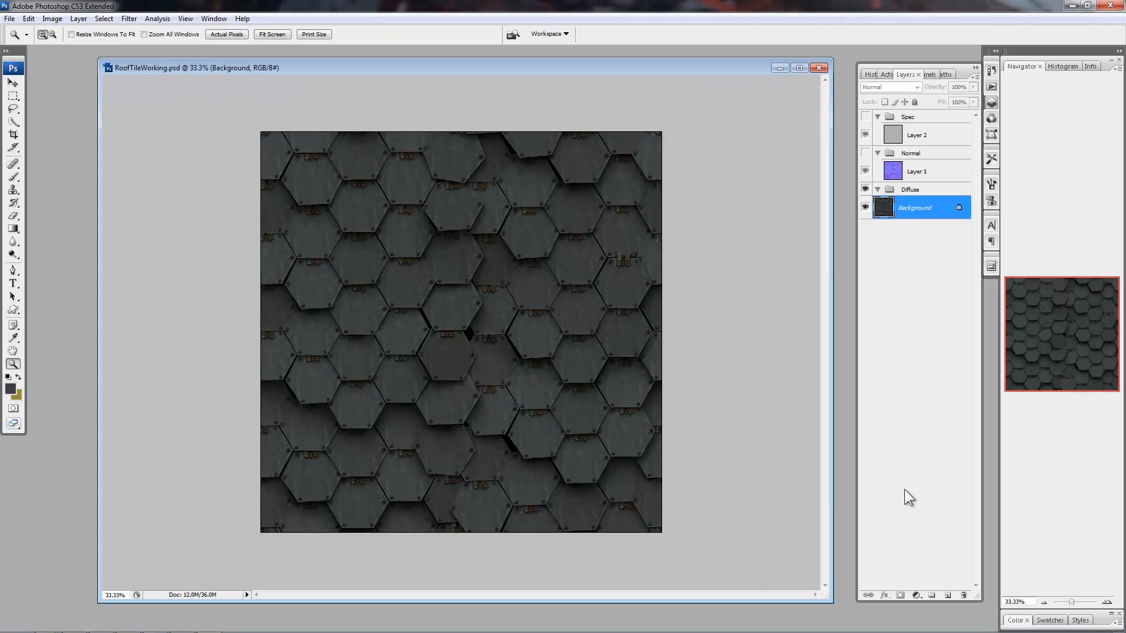
click(553, 334)
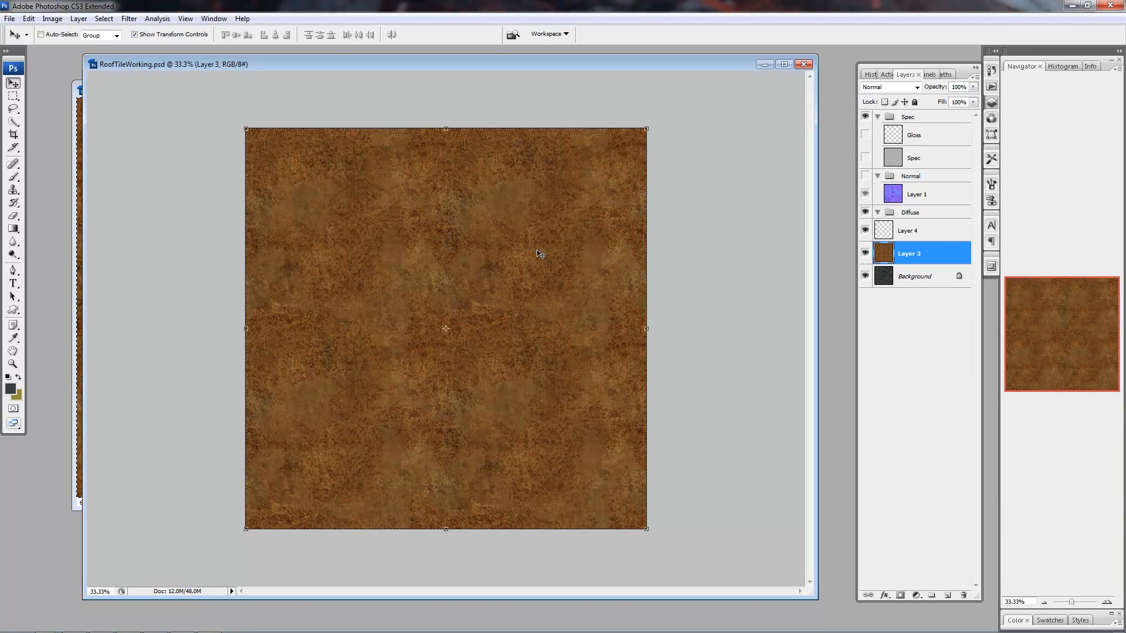
- Move Layer 5 beneath the rust Layer 3 and reveal Layer 3 so the patch reads as rust
drag(906, 257, 919, 287)
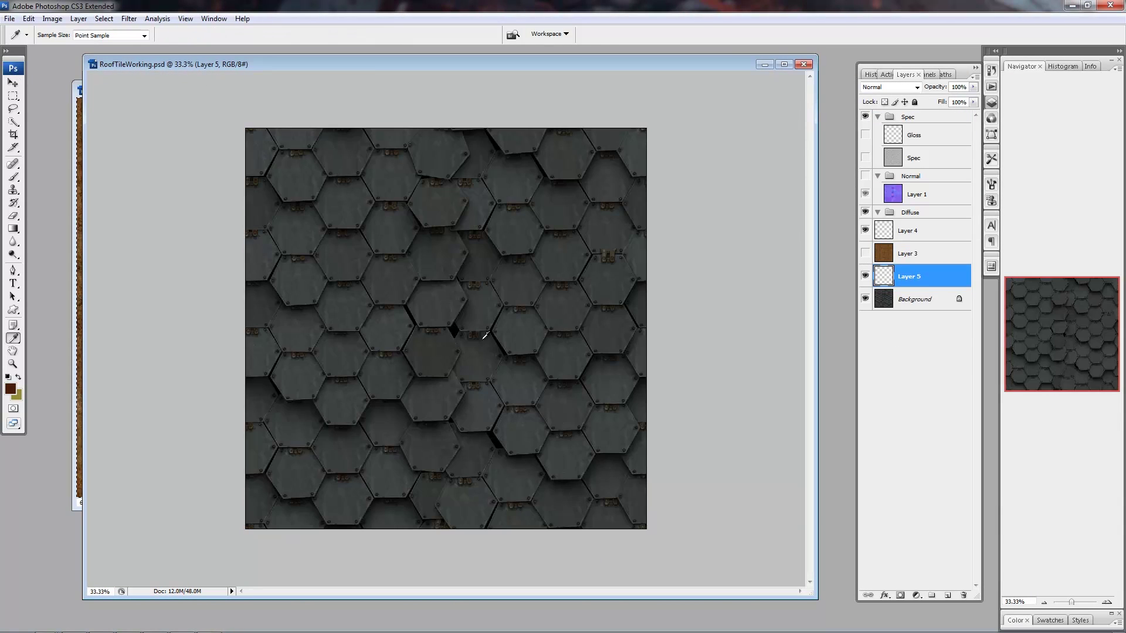
click(504, 300)
key(f)
key(f)
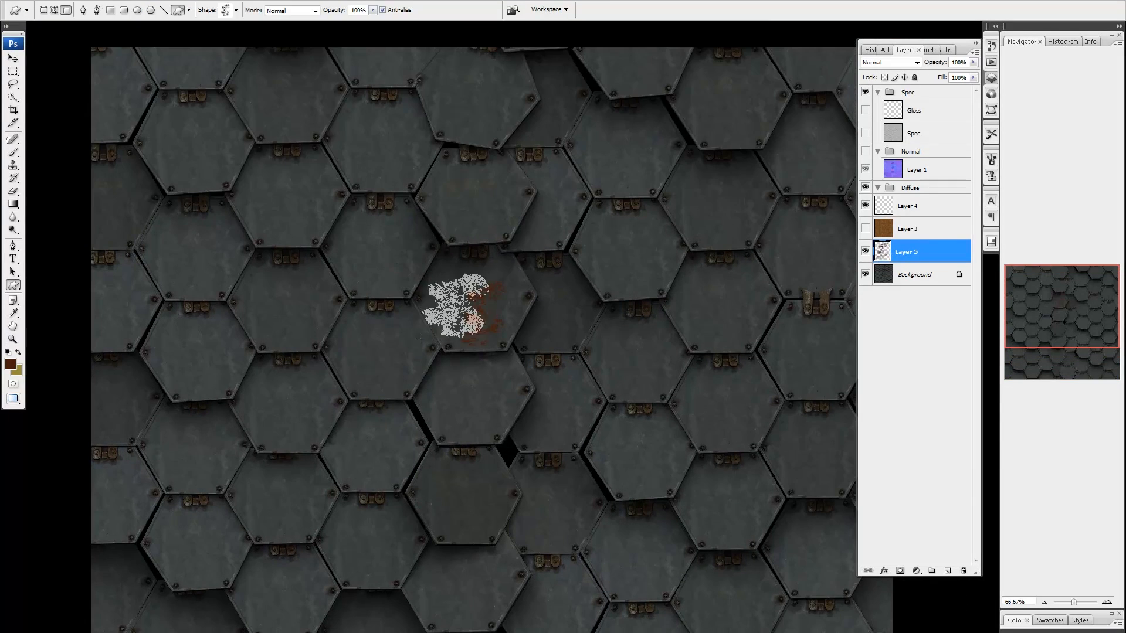
click(865, 231)
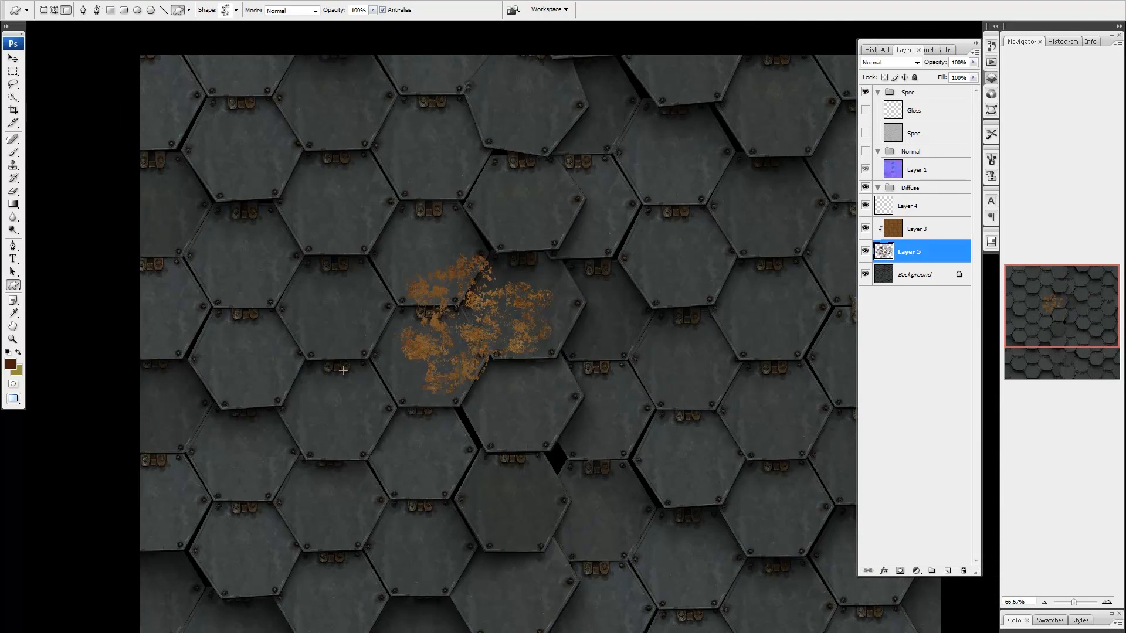
key(z)
alt+click(422, 343)
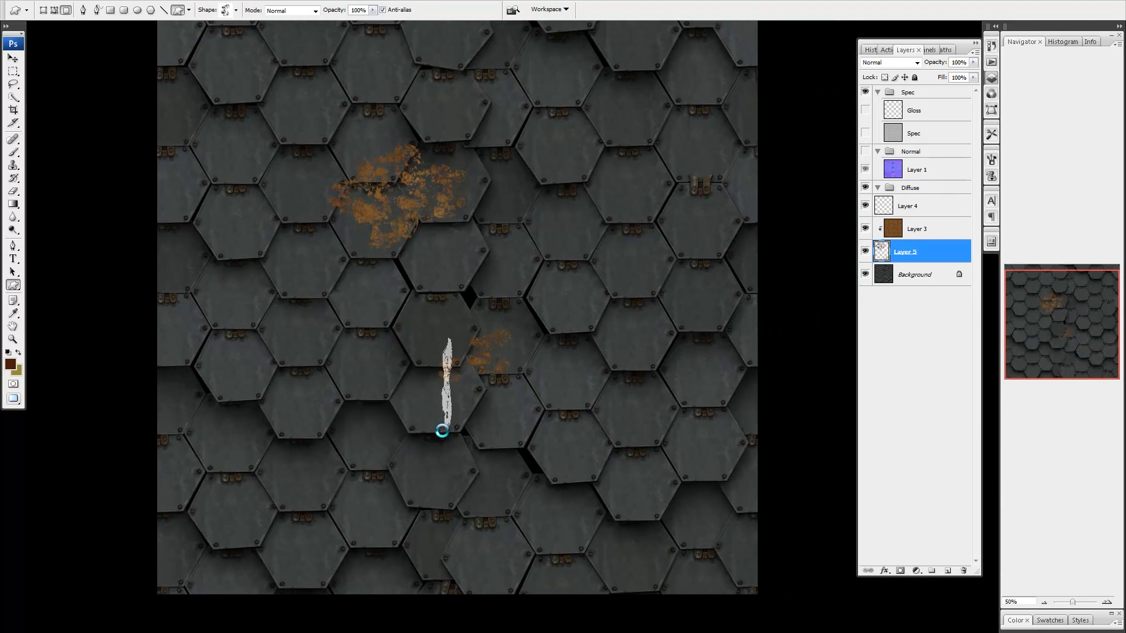
- Stamp a rust splatter on the tile right of centre with the Custom Shape tool, trying different shapes
key(u)
right_click(450, 377)
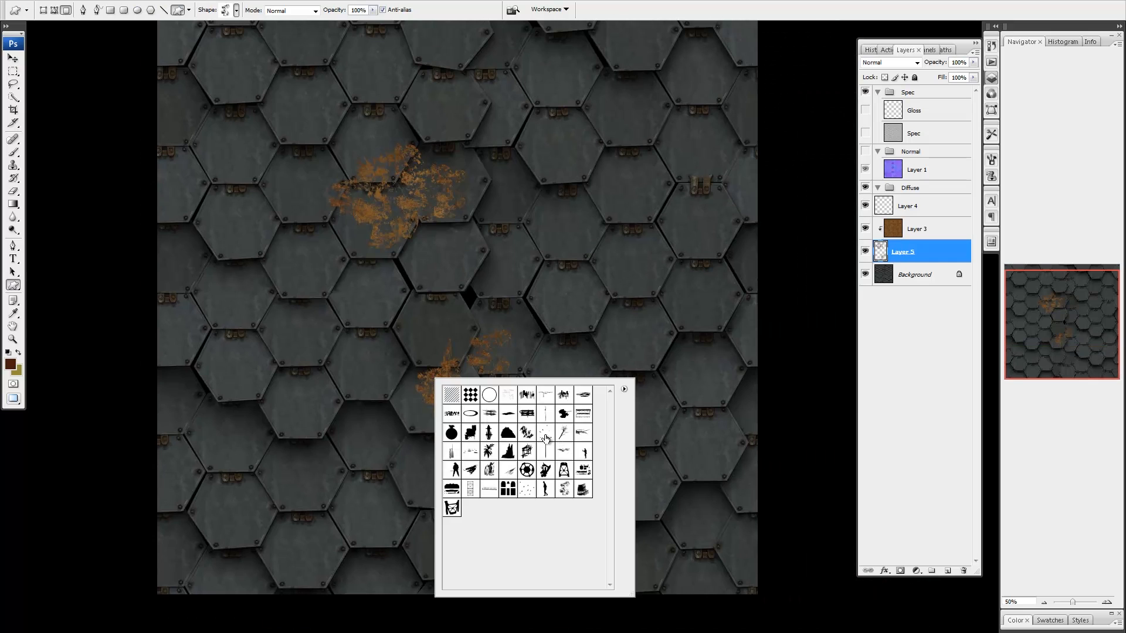
click(545, 437)
key(z)
click(493, 335)
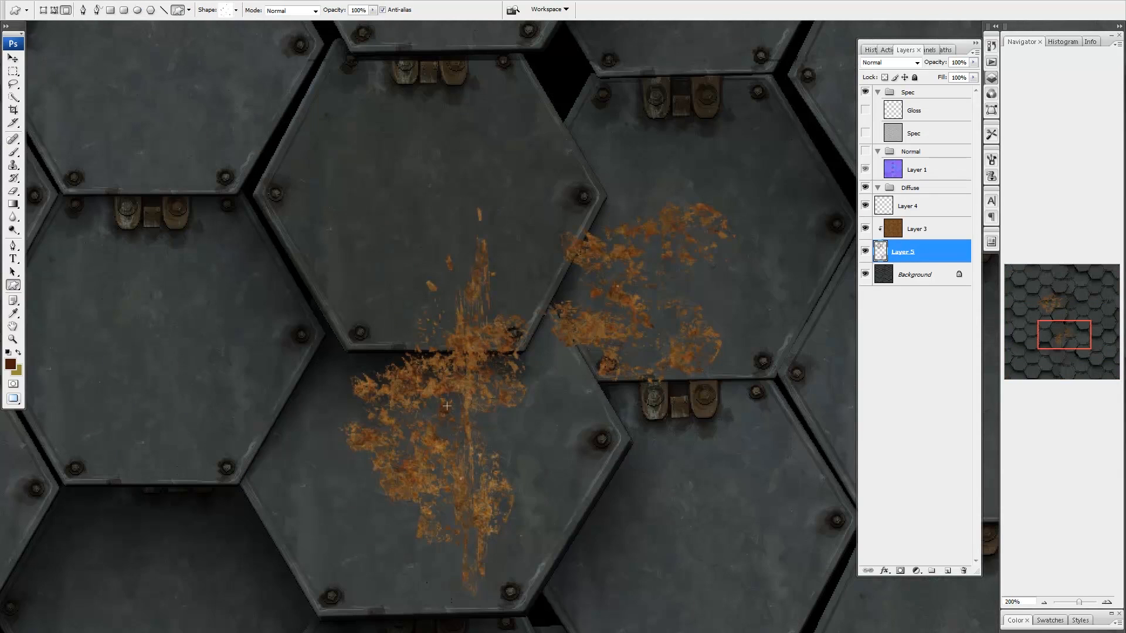
right_click(447, 405)
key(Escape)
right_click(431, 330)
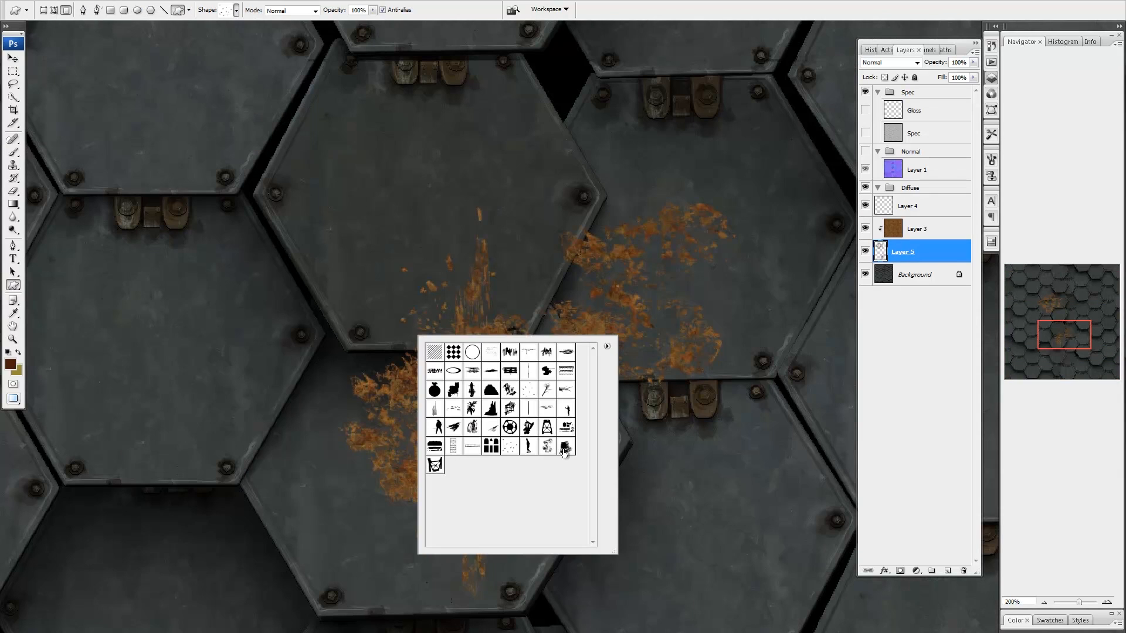
click(565, 451)
drag(361, 243, 468, 322)
right_click(411, 336)
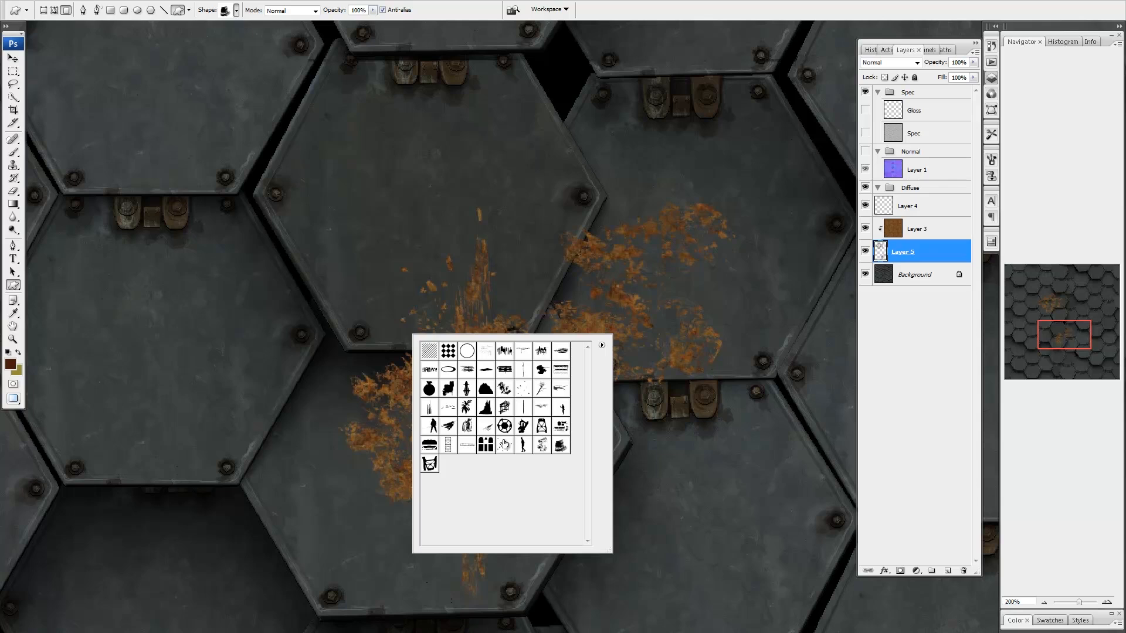
click(455, 411)
alt+click(385, 425)
alt+click(385, 425)
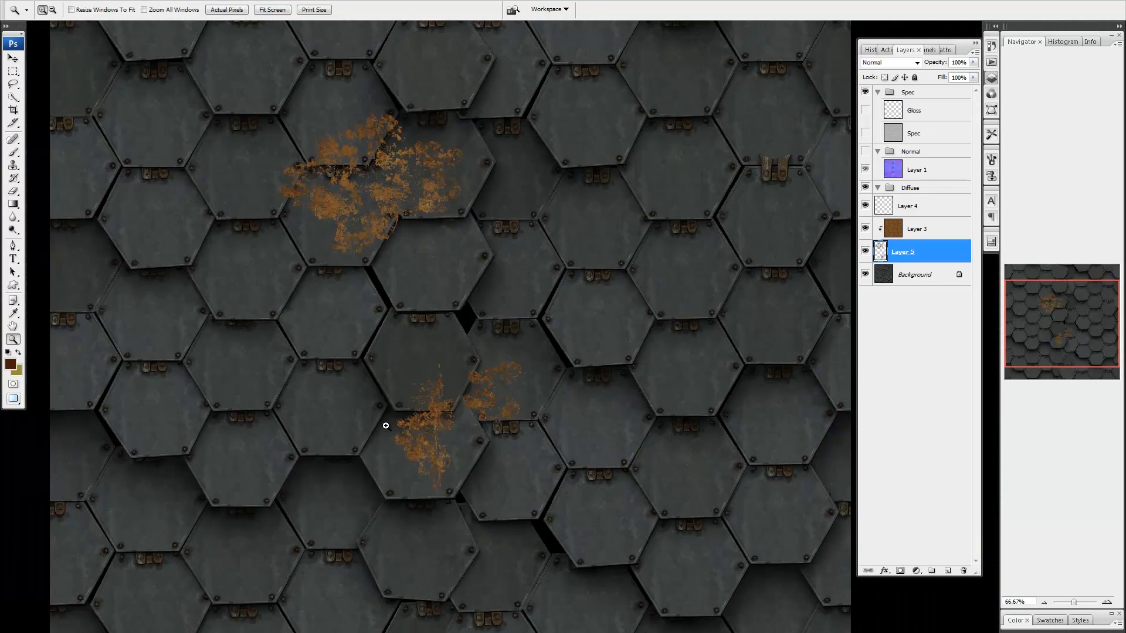
- Choose a large scattered eraser brush to wear away parts of the rust
right_click(383, 418)
click(421, 422)
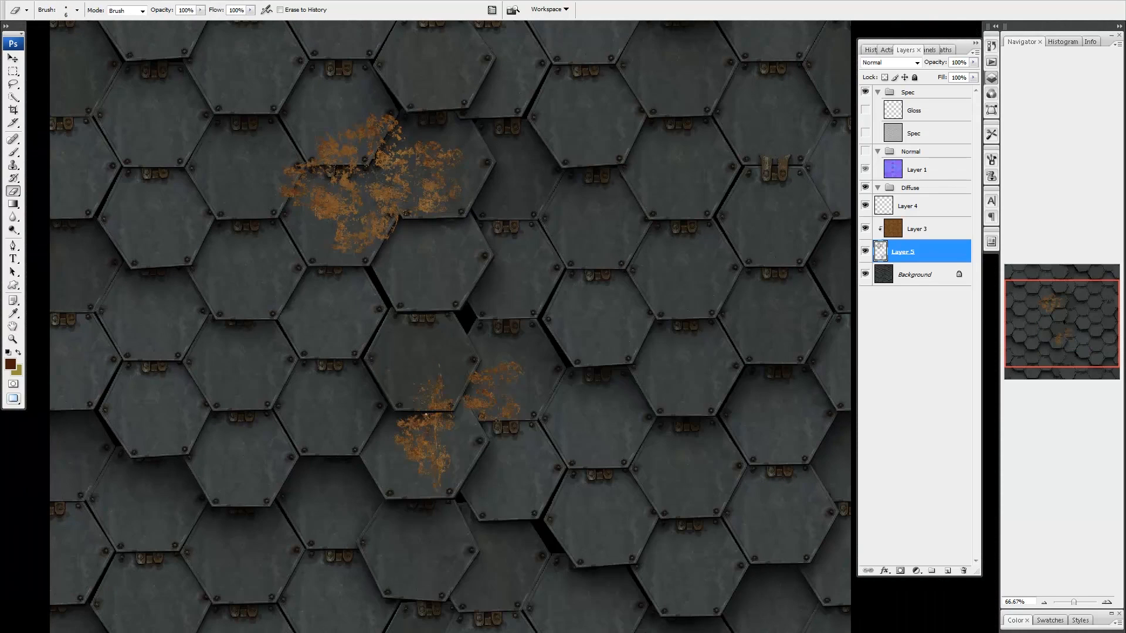
right_click(409, 277)
scroll(599, 484, down, 1)
right_click(435, 278)
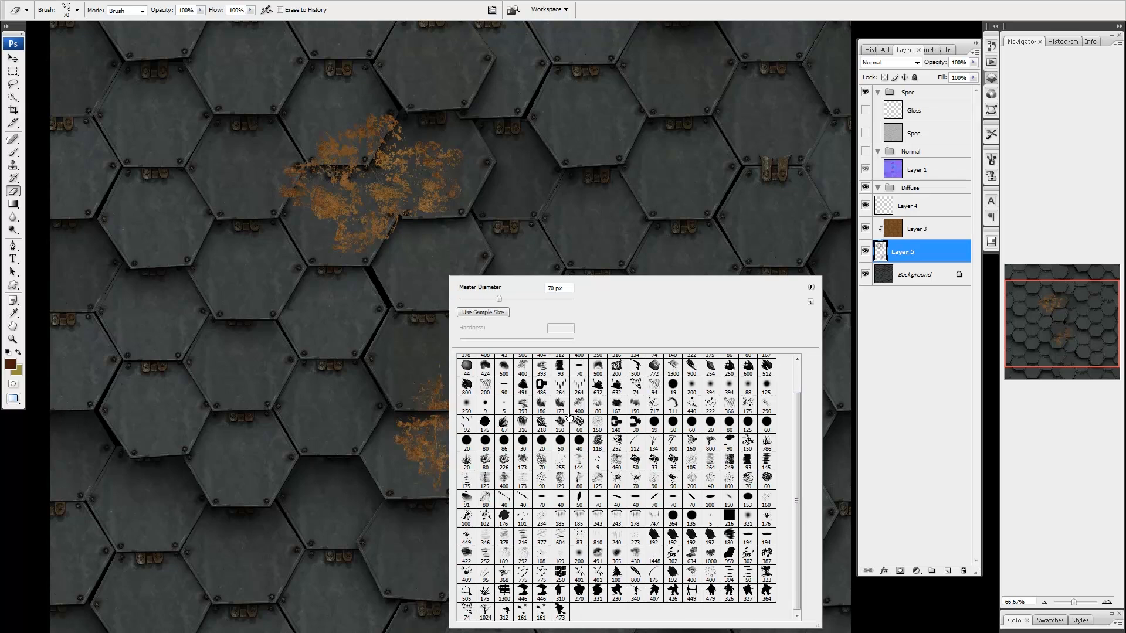
scroll(616, 484, down, 1)
click(690, 380)
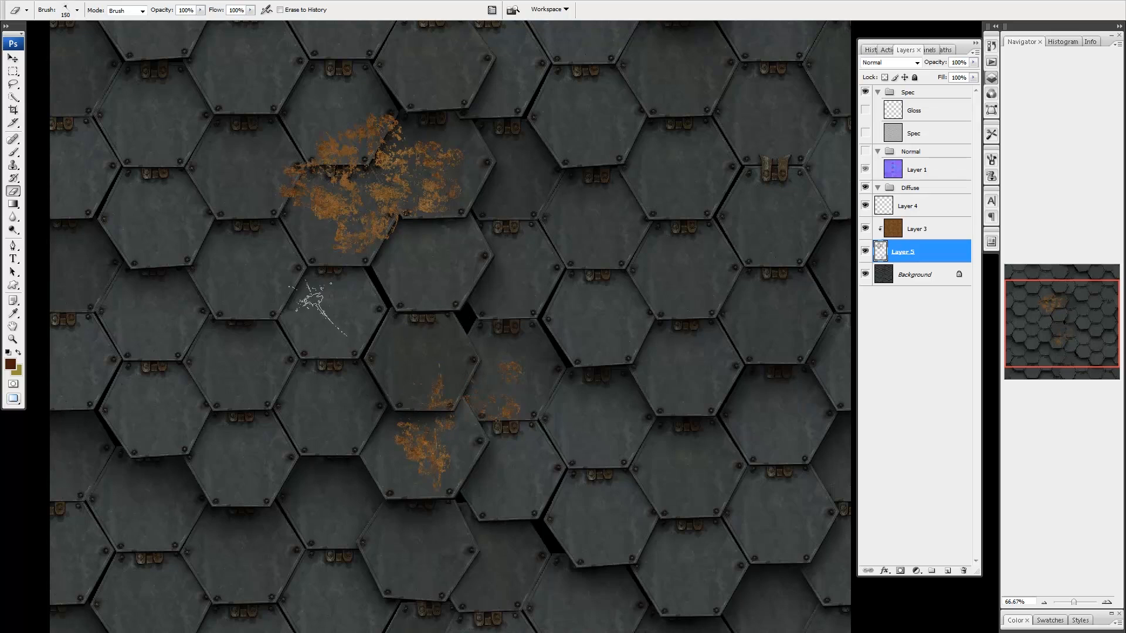
drag(387, 352, 370, 372)
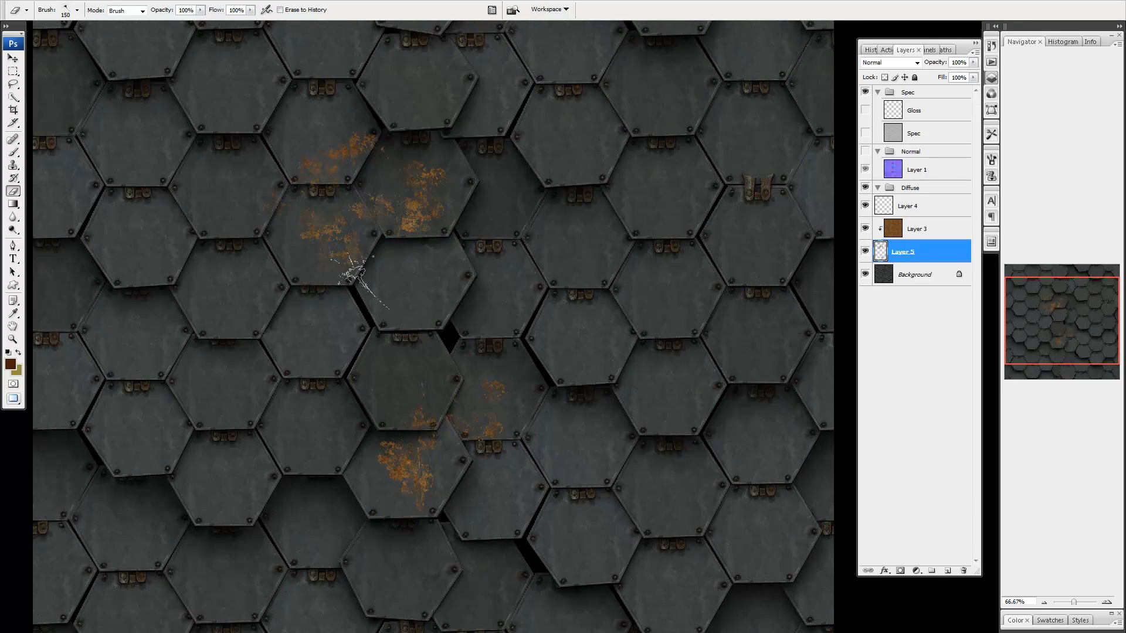
alt+click(409, 370)
- Stamp more rust patches over the left-middle and lower-left roof tiles with a new splatter shape
right_click(582, 390)
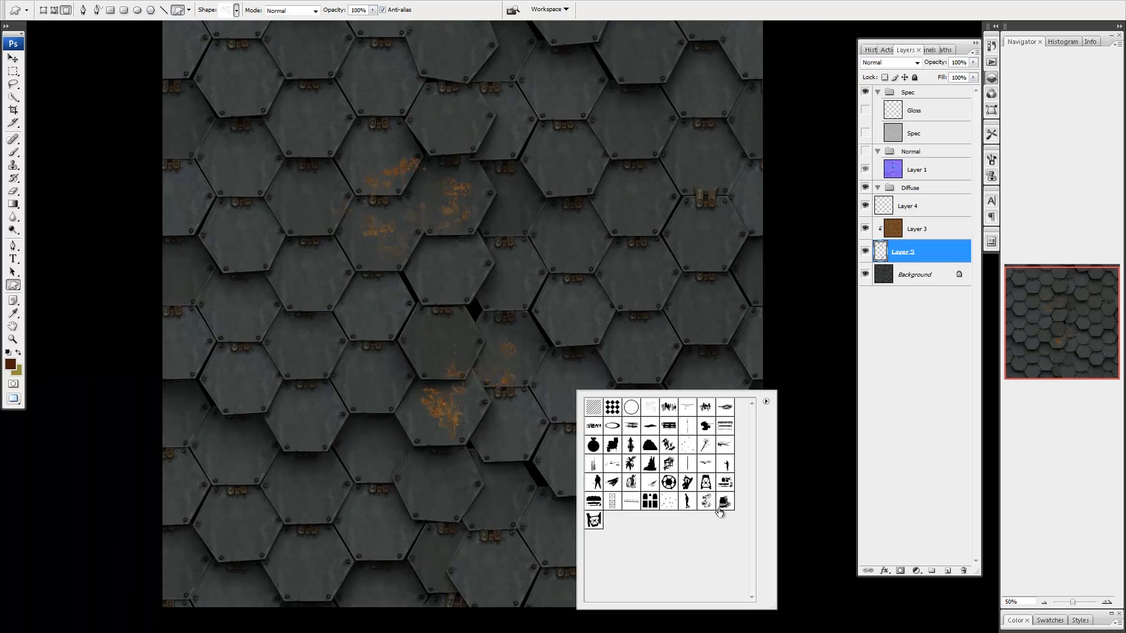
click(711, 505)
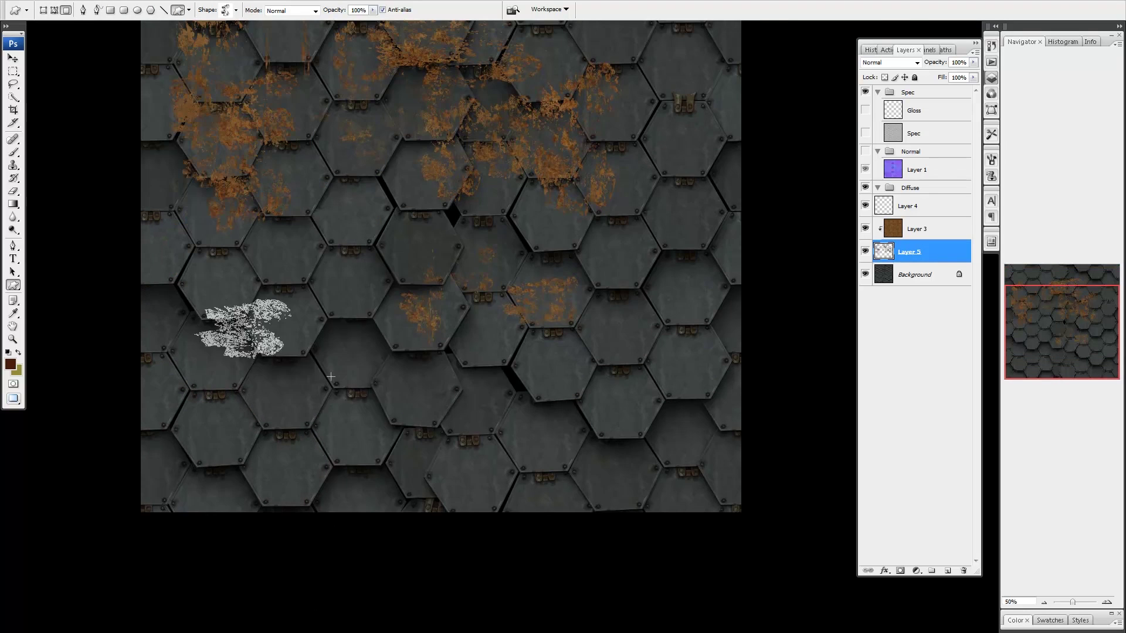
drag(198, 295, 290, 352)
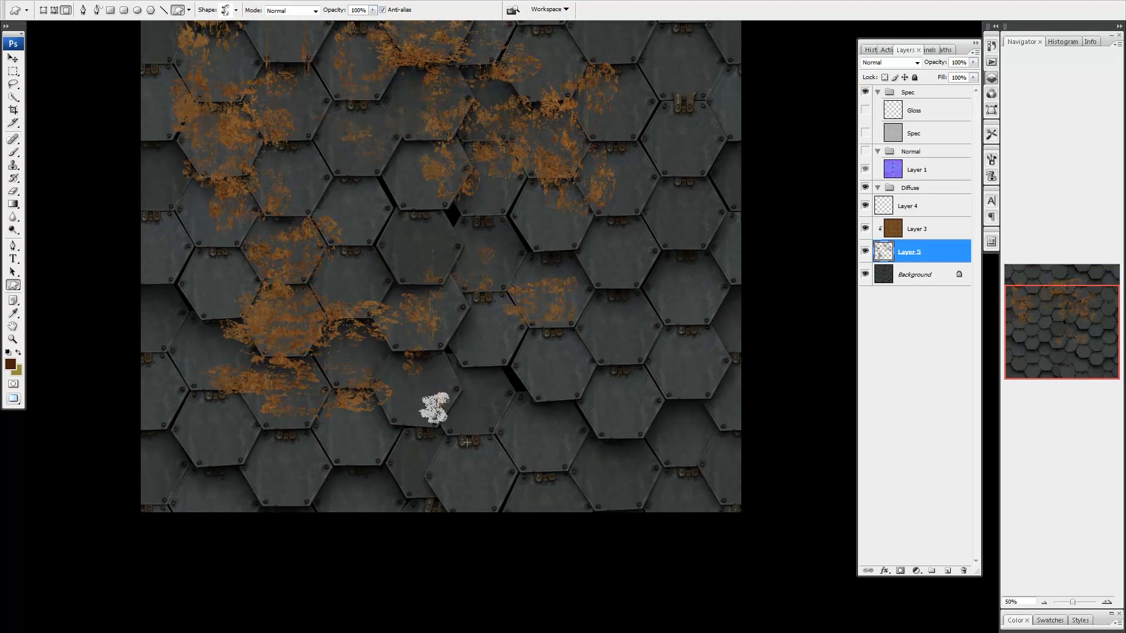
drag(421, 394, 453, 440)
drag(142, 387, 250, 529)
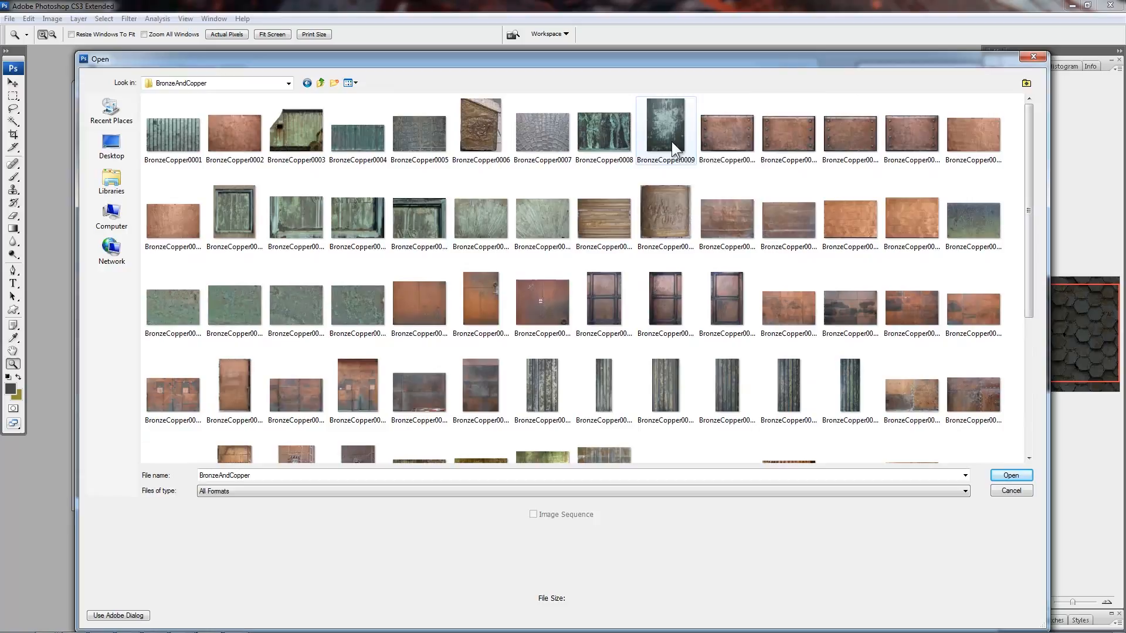
- Bring the BronzeCopper0009 photo into the roof tile document and open Filter > Other > Offset
double_click(672, 141)
click(504, 343)
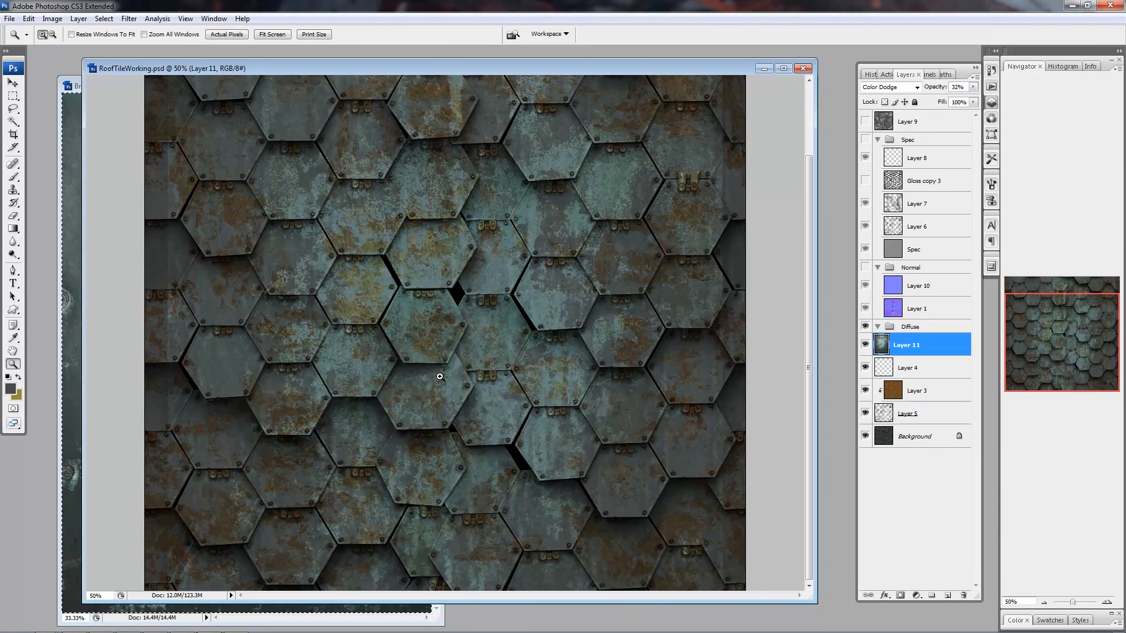
key(f)
key(f)
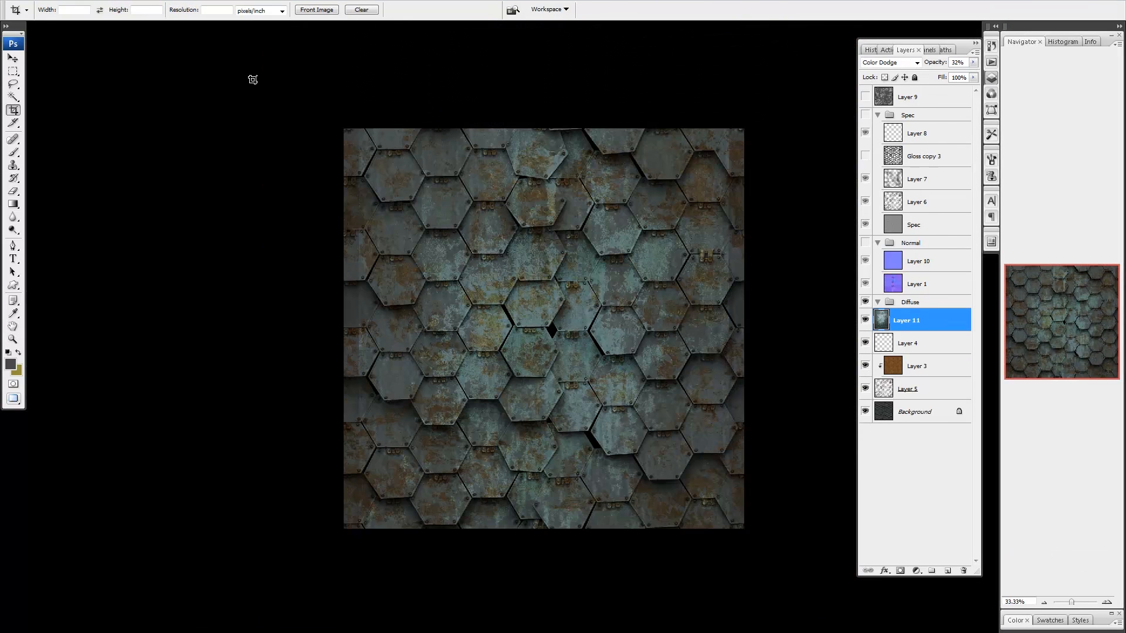
key(f)
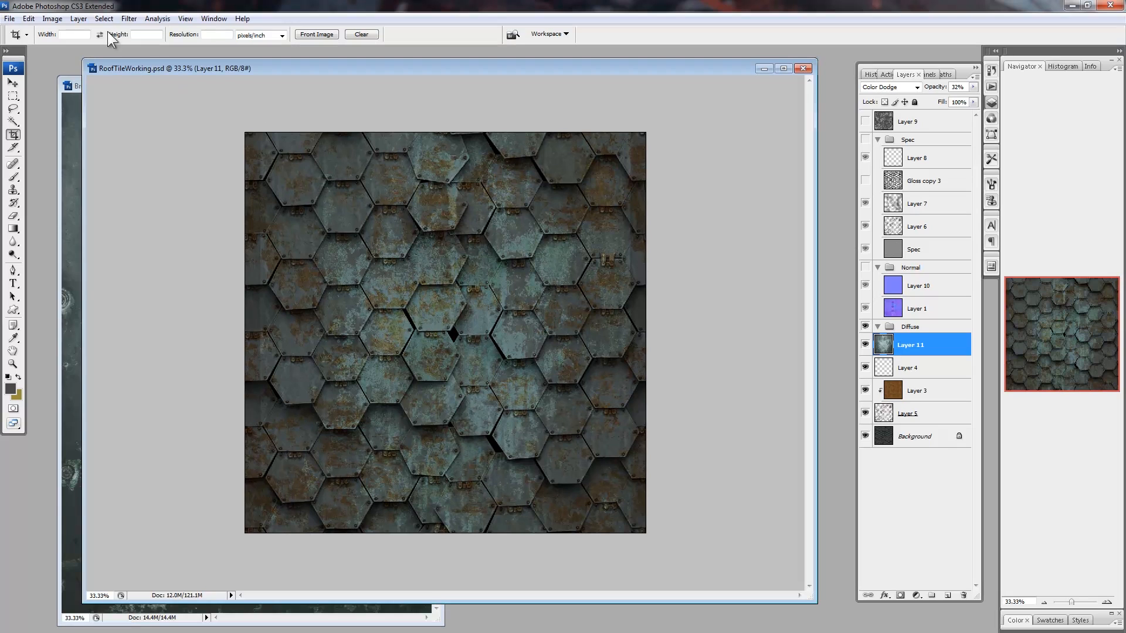
click(129, 18)
click(169, 314)
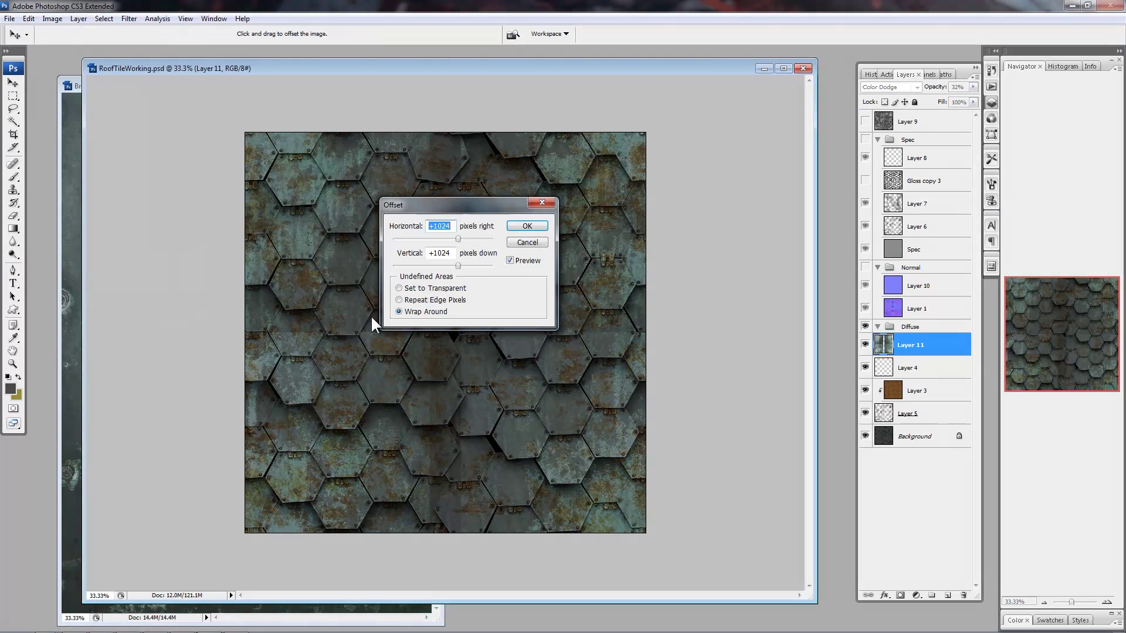
- Apply the offset, generate a normal map from the speckled detail in CrazyBump and prepare to save it for Layer 34
click(523, 224)
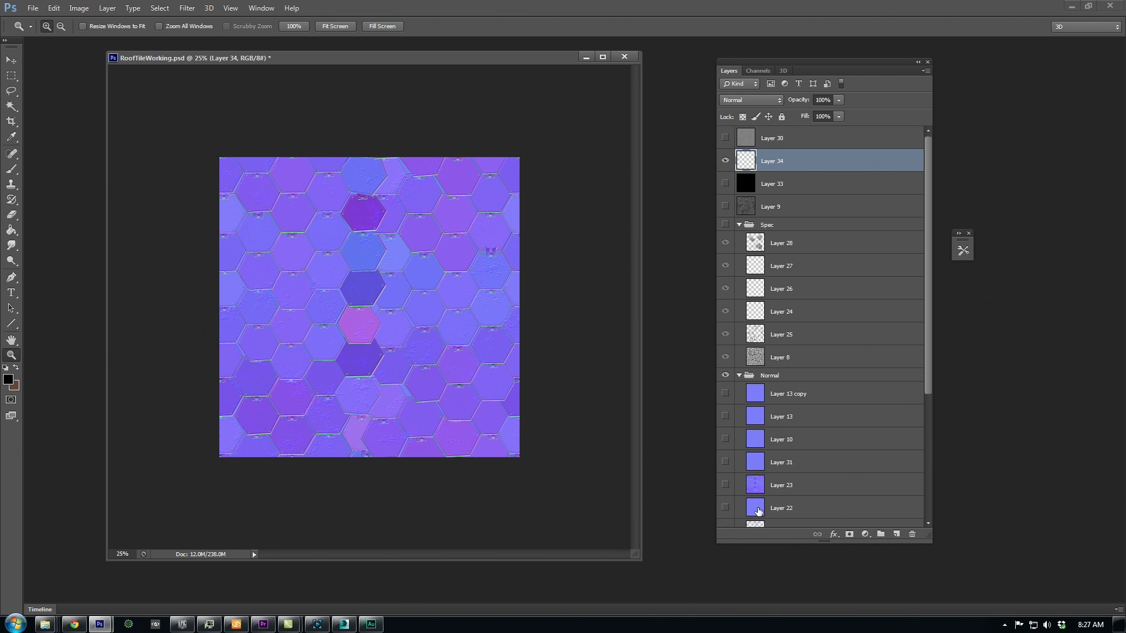
drag(927, 380, 931, 525)
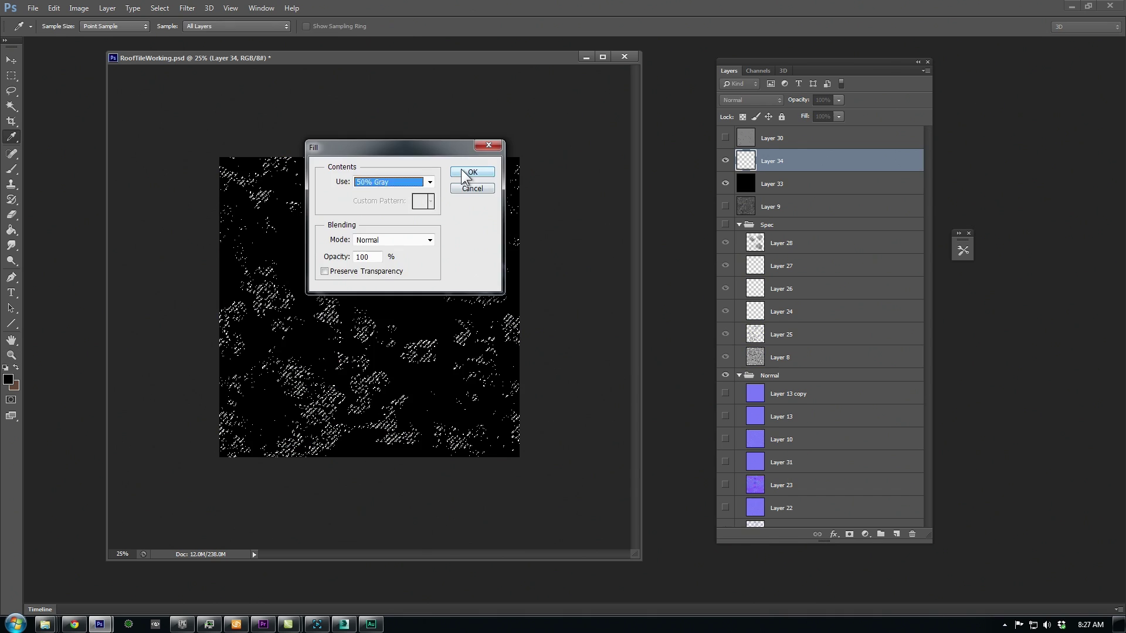
click(471, 173)
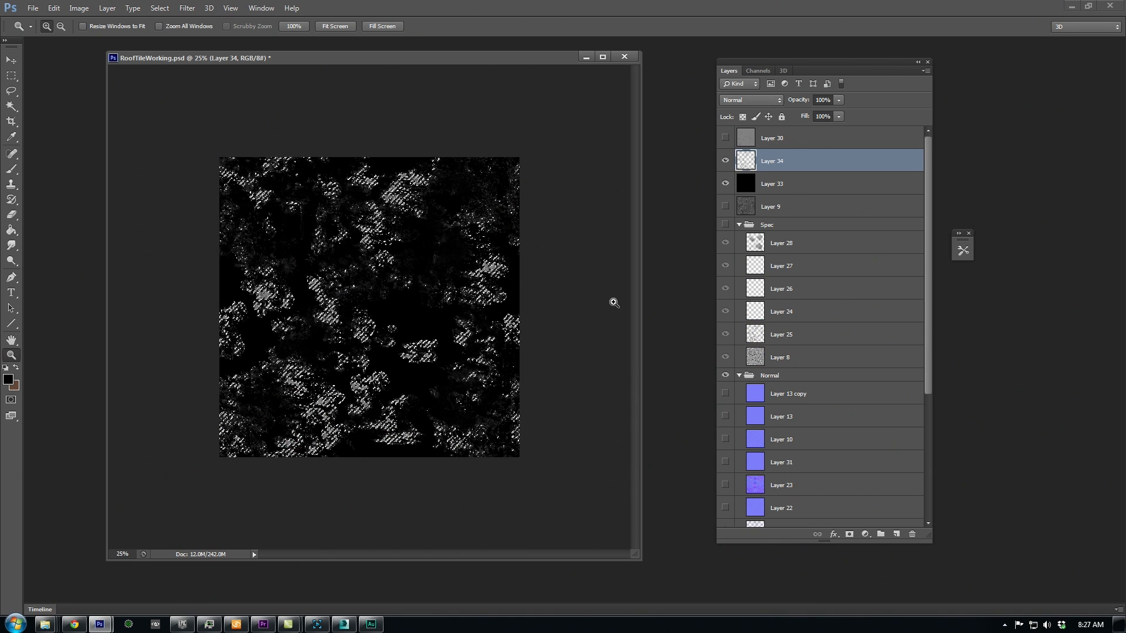
click(727, 162)
click(460, 273)
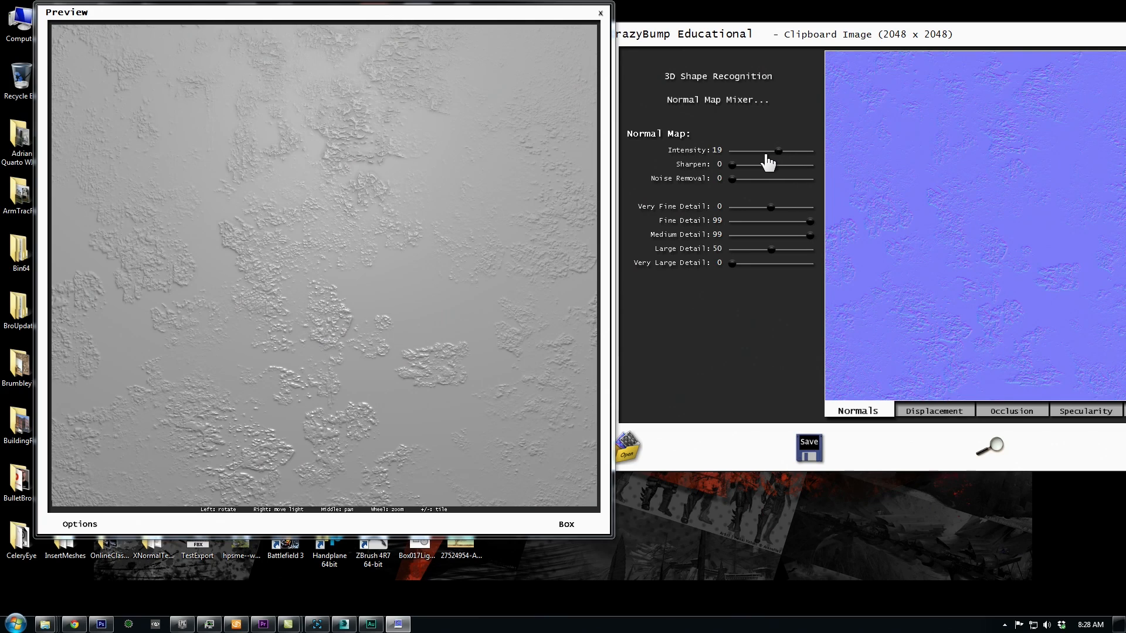
right_drag(325, 334, 325, 273)
click(808, 448)
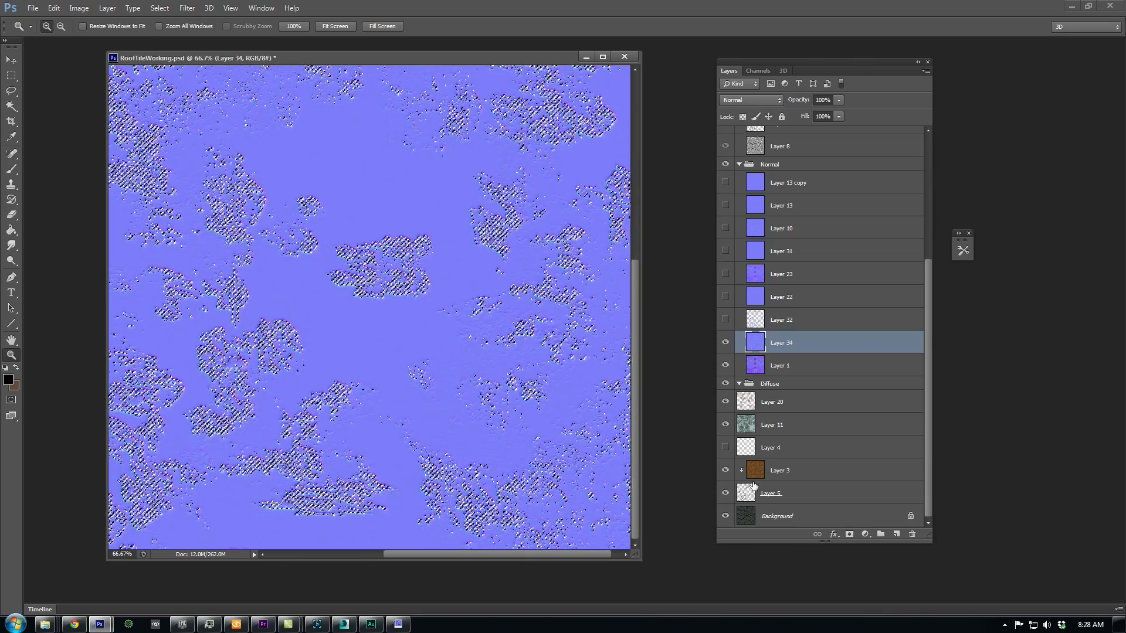
- Delete the flat blue around the speckles on Layer 34 and blend it as Overlay over the tile normals
key(ctrl+a)
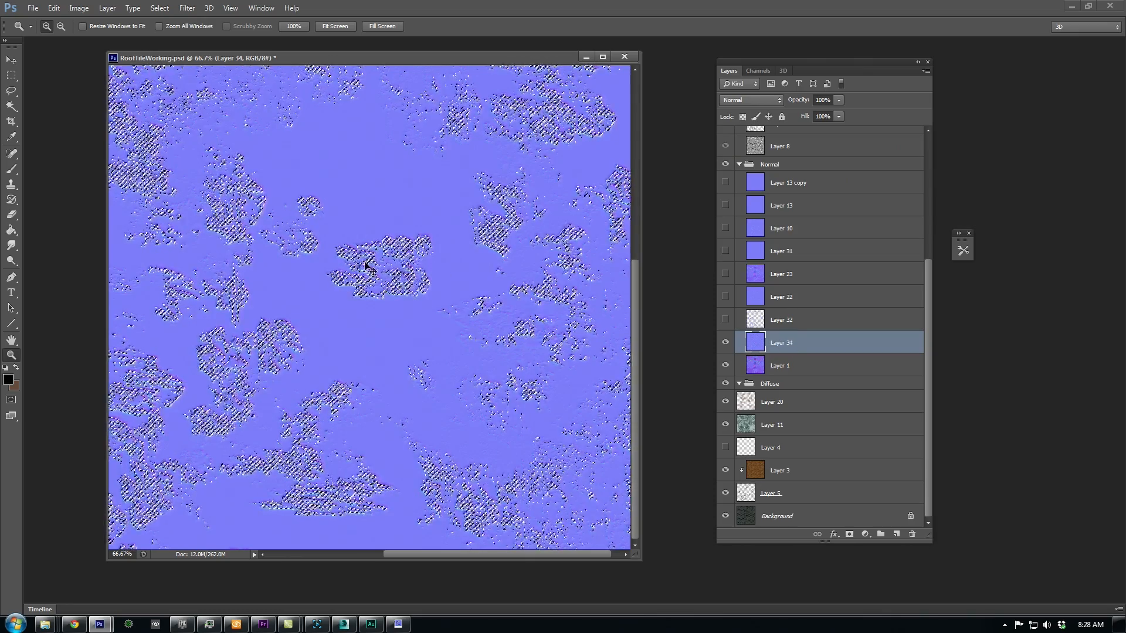
key(Delete)
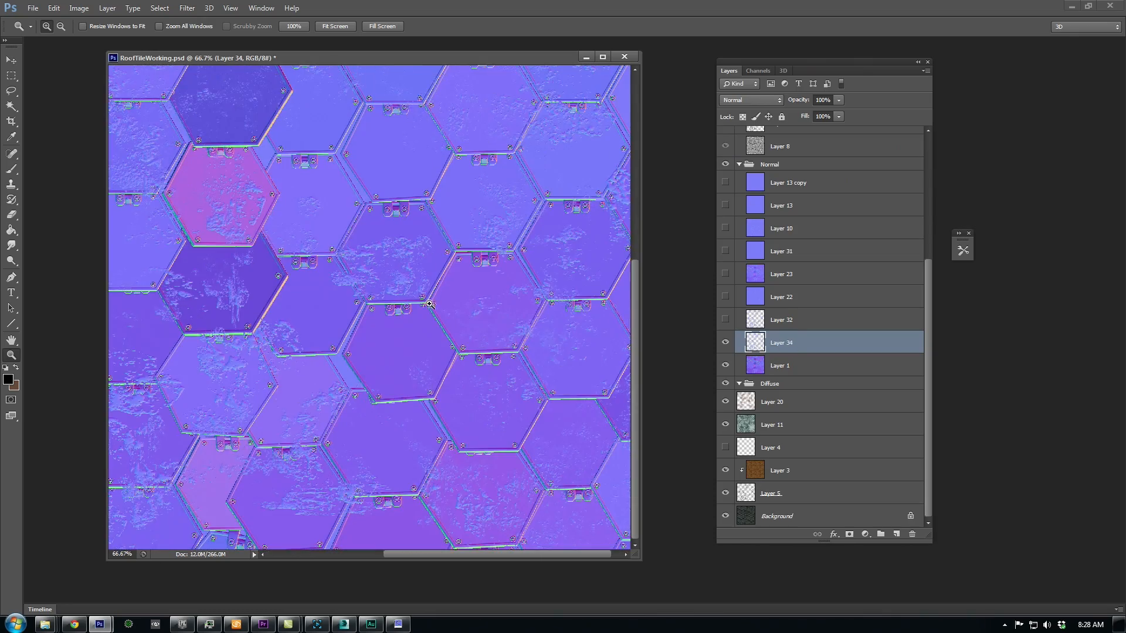
click(413, 291)
key(space)
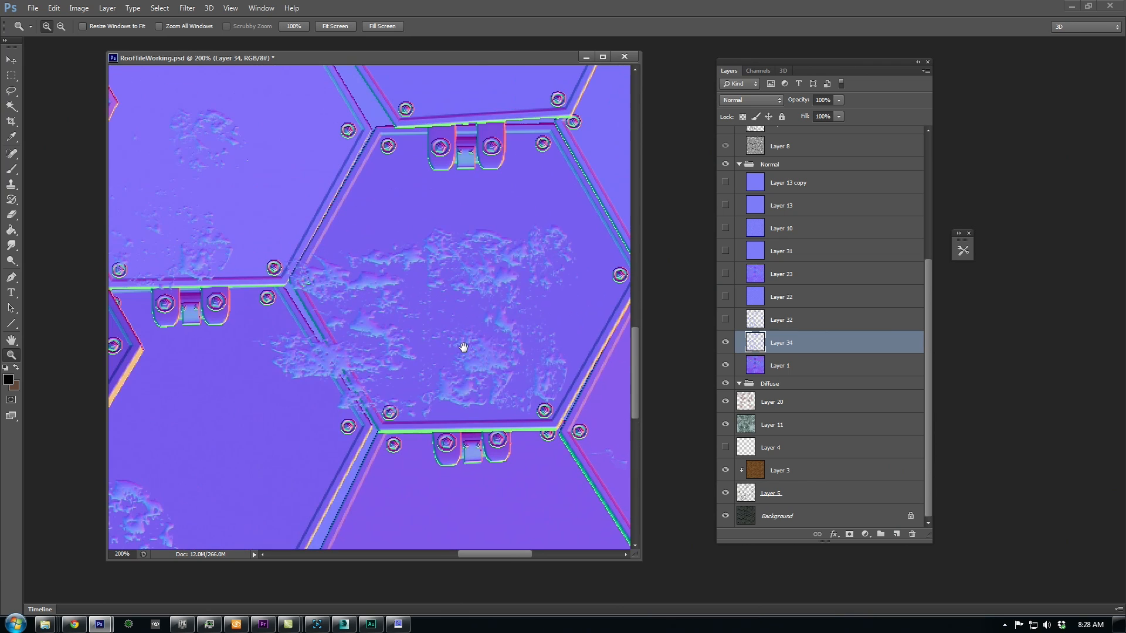
click(771, 102)
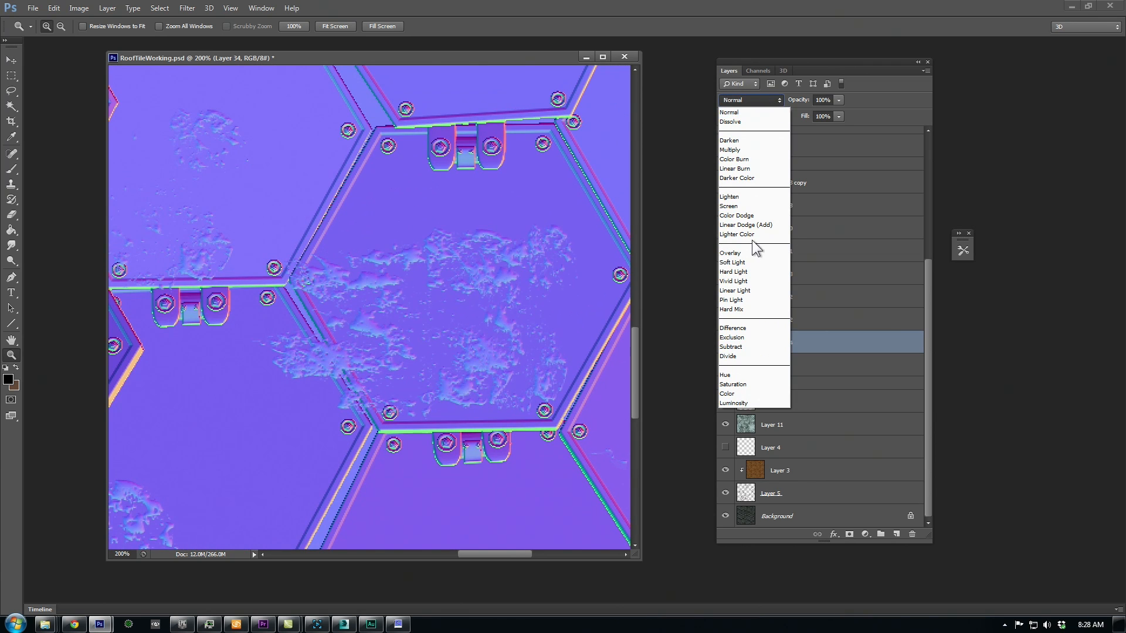
click(730, 259)
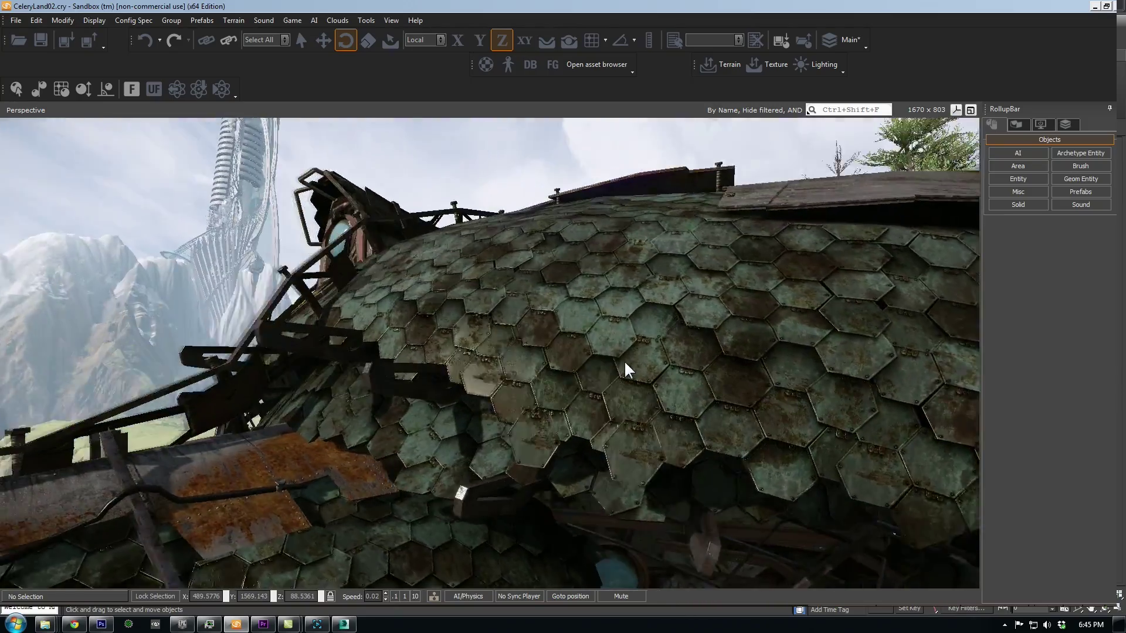
- Inspect the copper-tiled structure in-engine, then view the arched roof object from the top in 3ds Max
key(w)
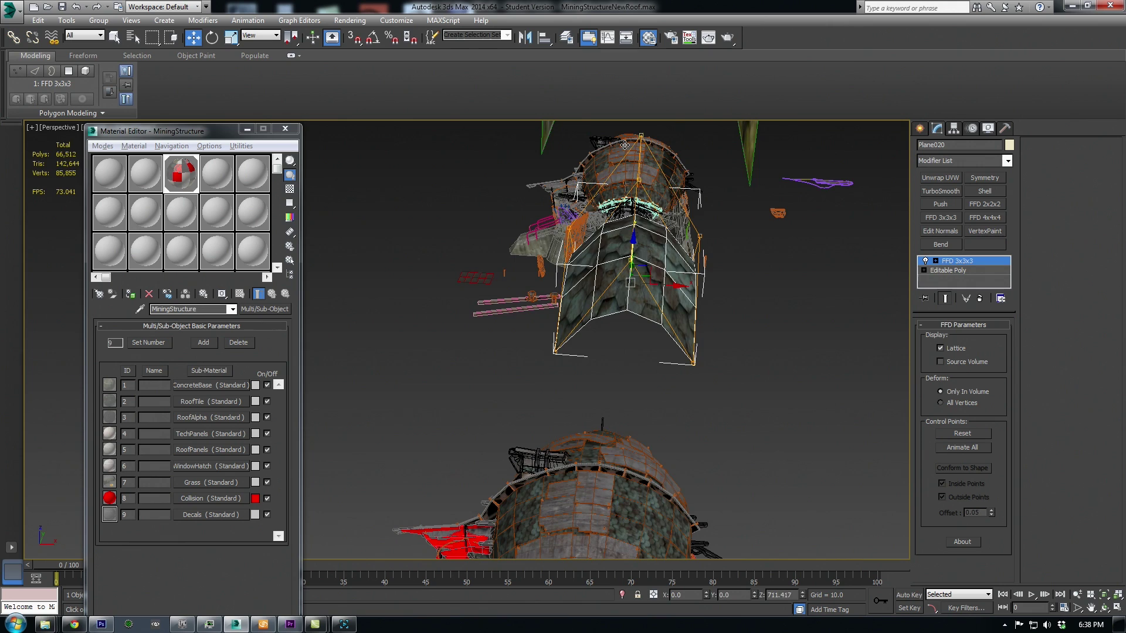
mouse_move(625, 145)
alt+middle_down()
mouse_move(603, 278)
mouse_move(550, 334)
mouse_move(615, 300)
alt+middle_up()
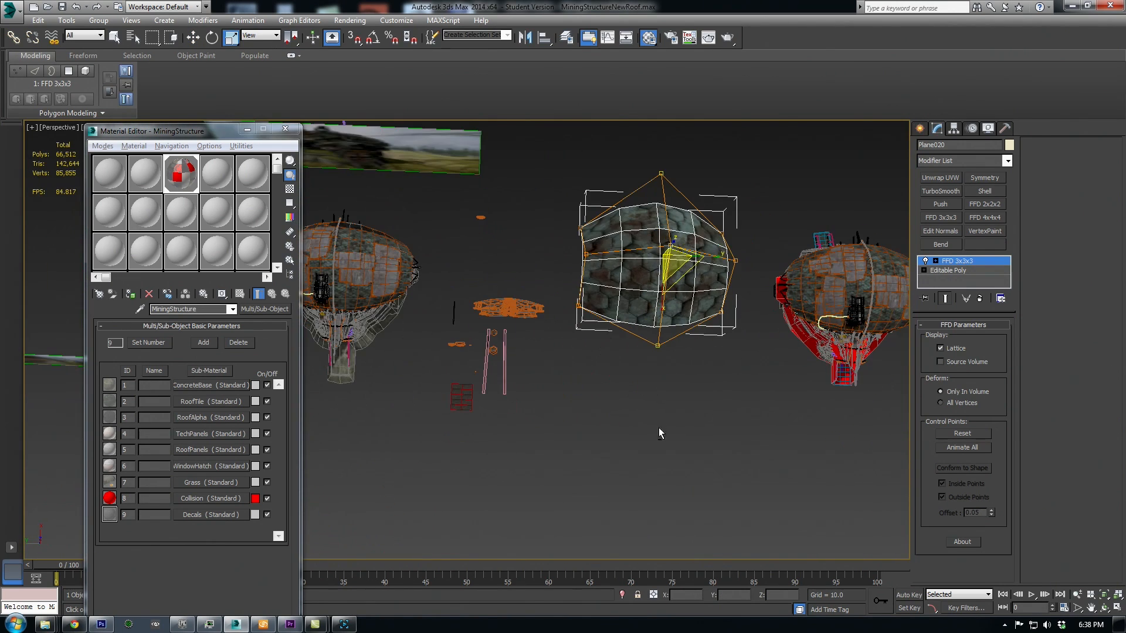
key(t)
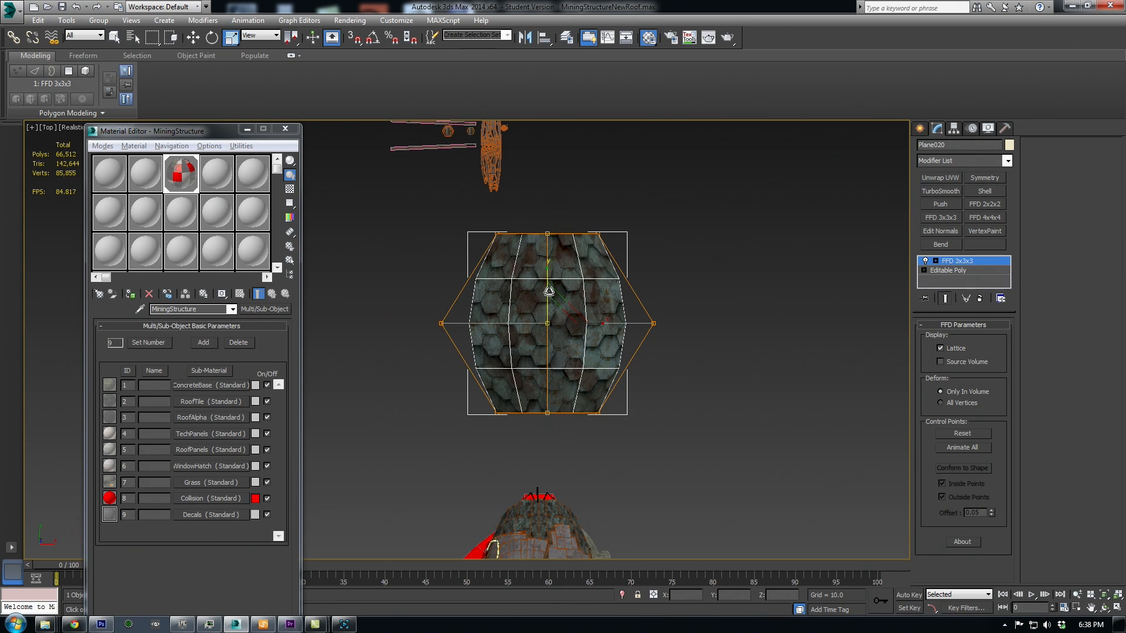
drag(548, 290, 548, 220)
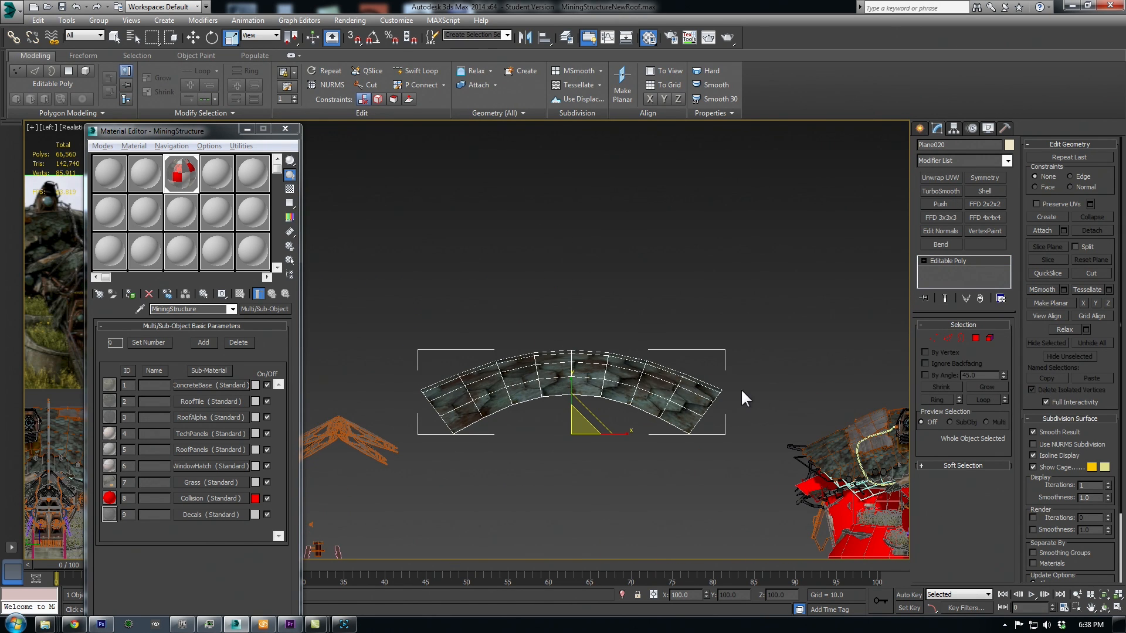
scroll(756, 351, up, 2)
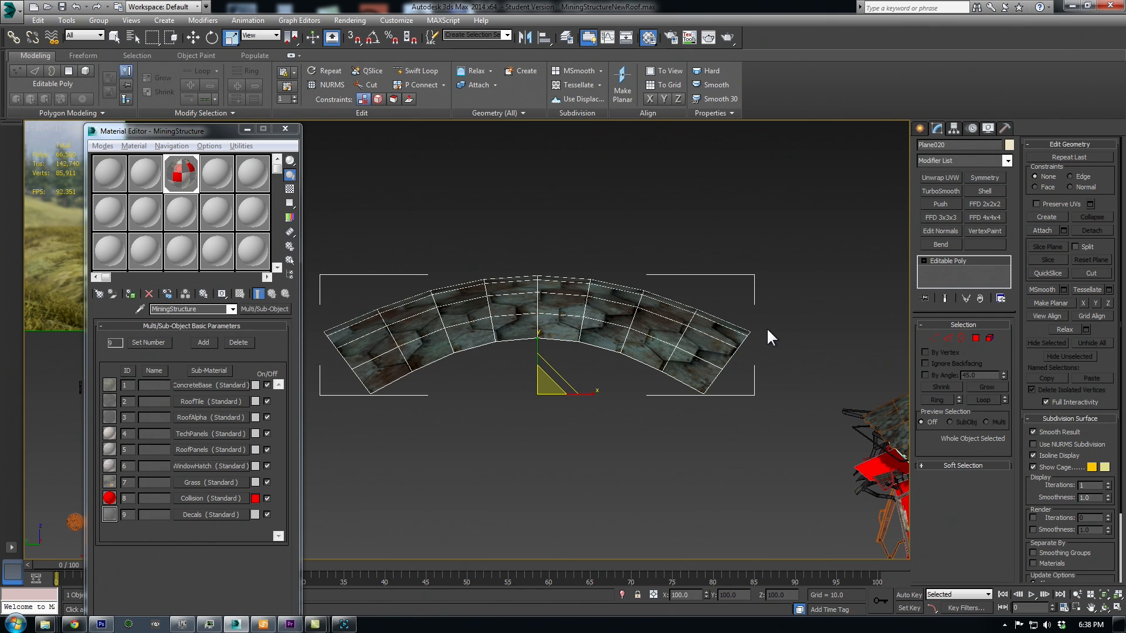
- Add Unwrap UVW to the arched roof piece and quick-planar-map all its faces
alt+middle_drag(766, 328, 669, 378)
key(m)
click(940, 176)
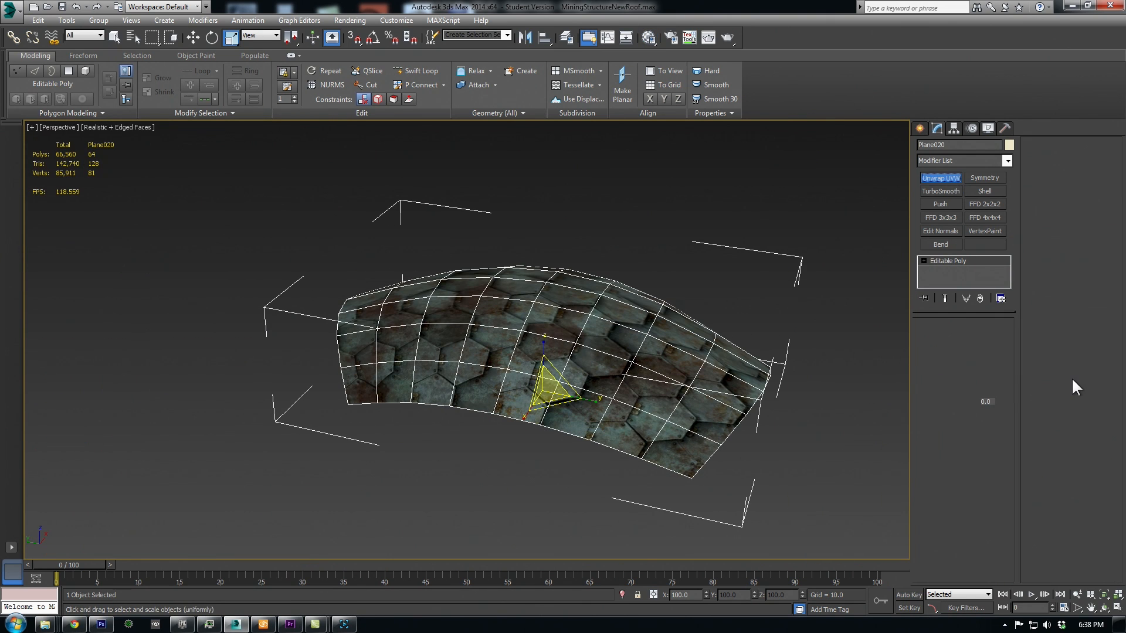
click(962, 461)
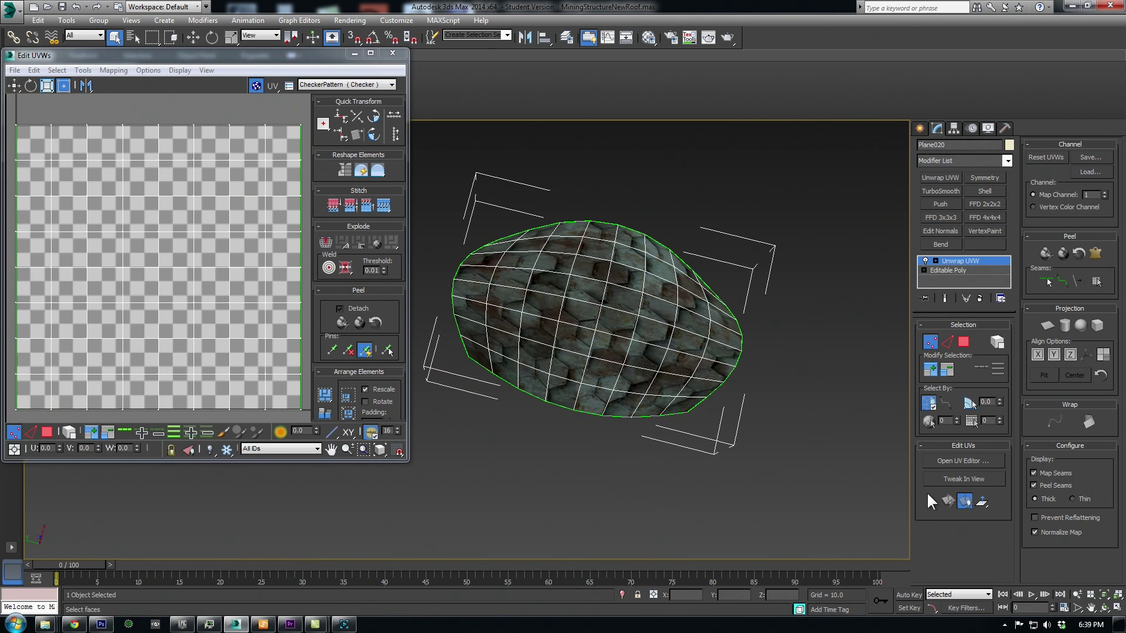
click(47, 432)
middle_drag(562, 413, 583, 424)
key(ctrl+a)
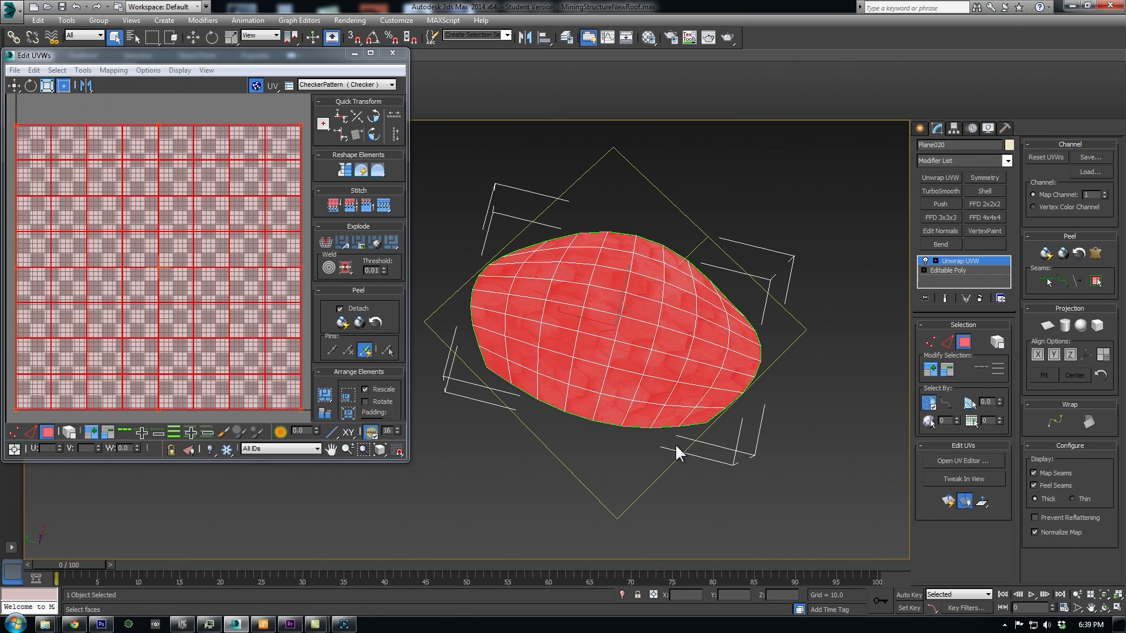
click(948, 499)
- Relax the UVs by polygon angles and scale them up so the hex tiles repeat smaller
right_click(177, 251)
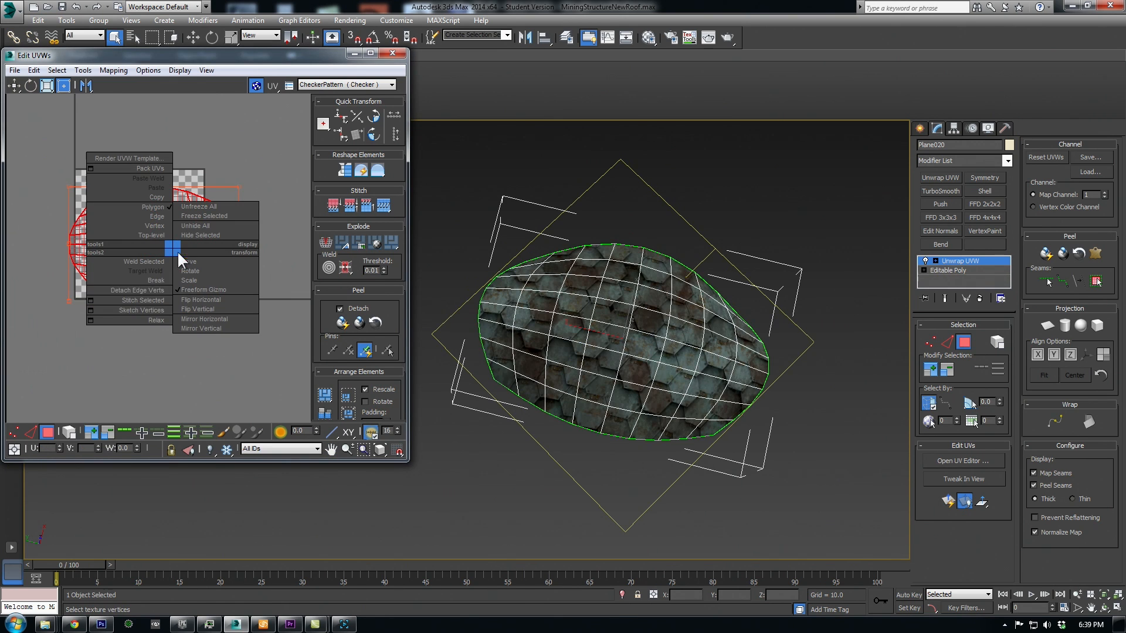
click(97, 321)
click(58, 104)
click(53, 112)
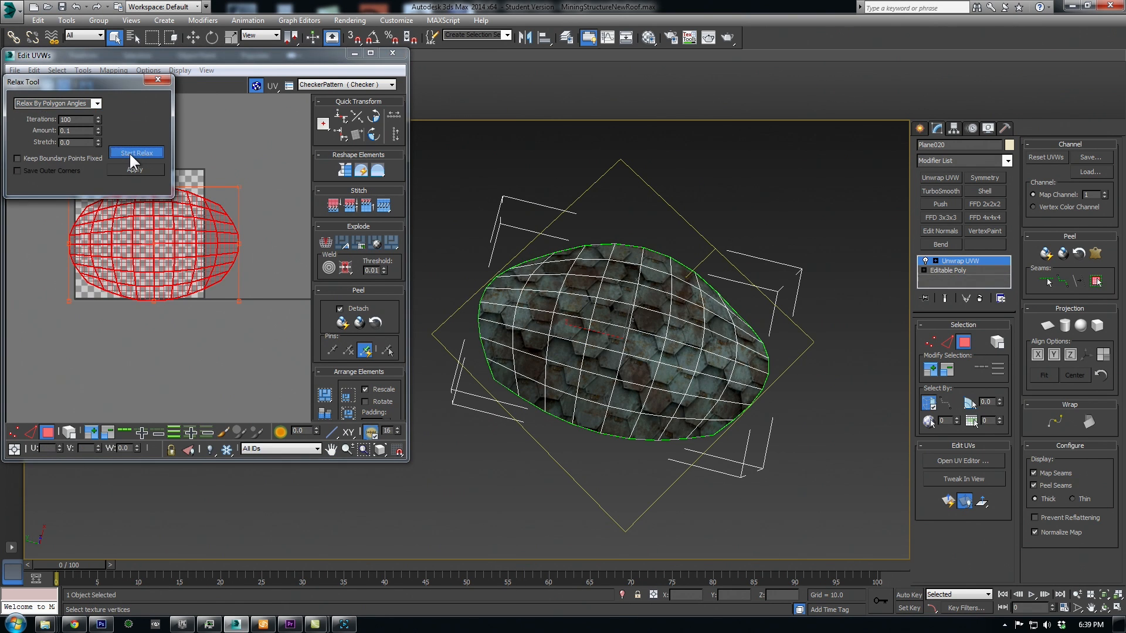
click(134, 153)
click(130, 155)
click(158, 81)
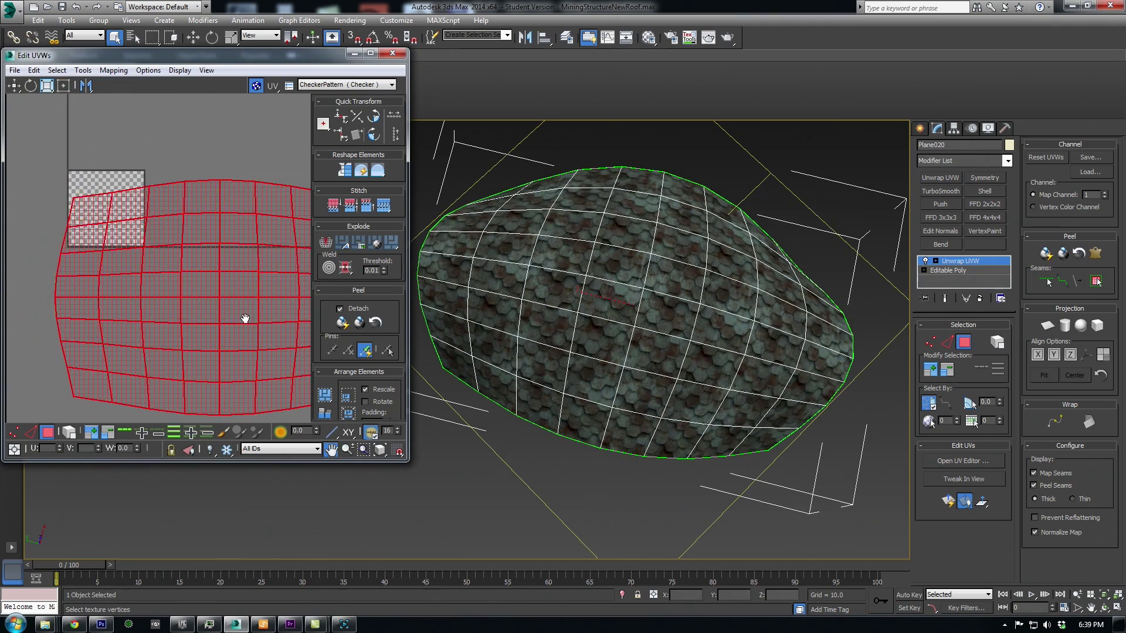
drag(245, 319, 144, 226)
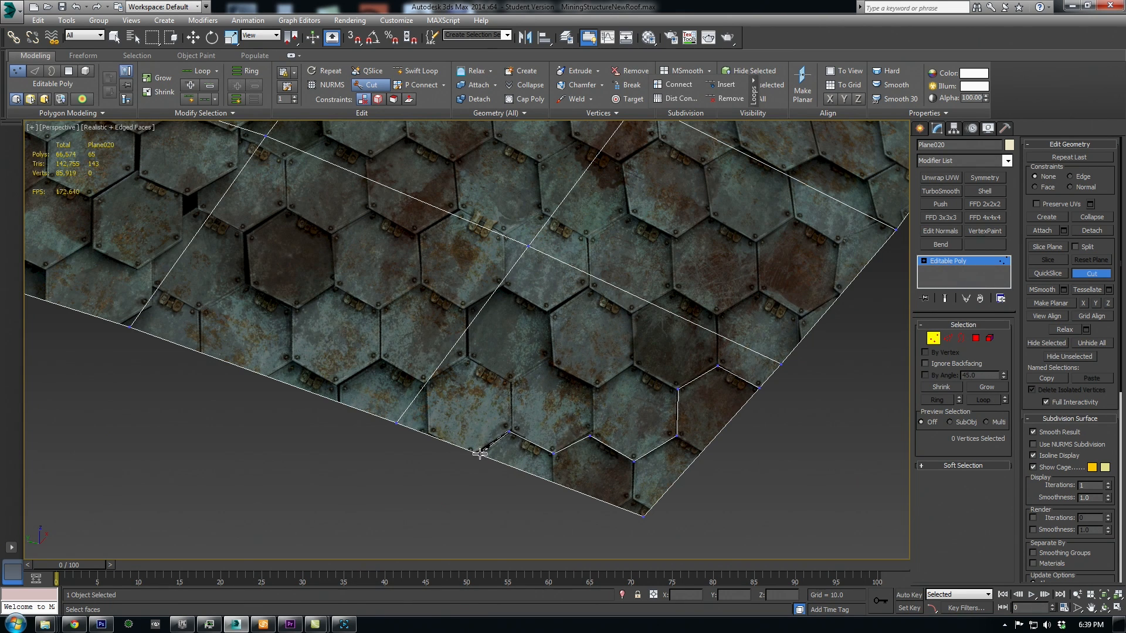
- Delete roof faces beyond the hex tile outlines, then add a Shell modifier for thickness
key(4)
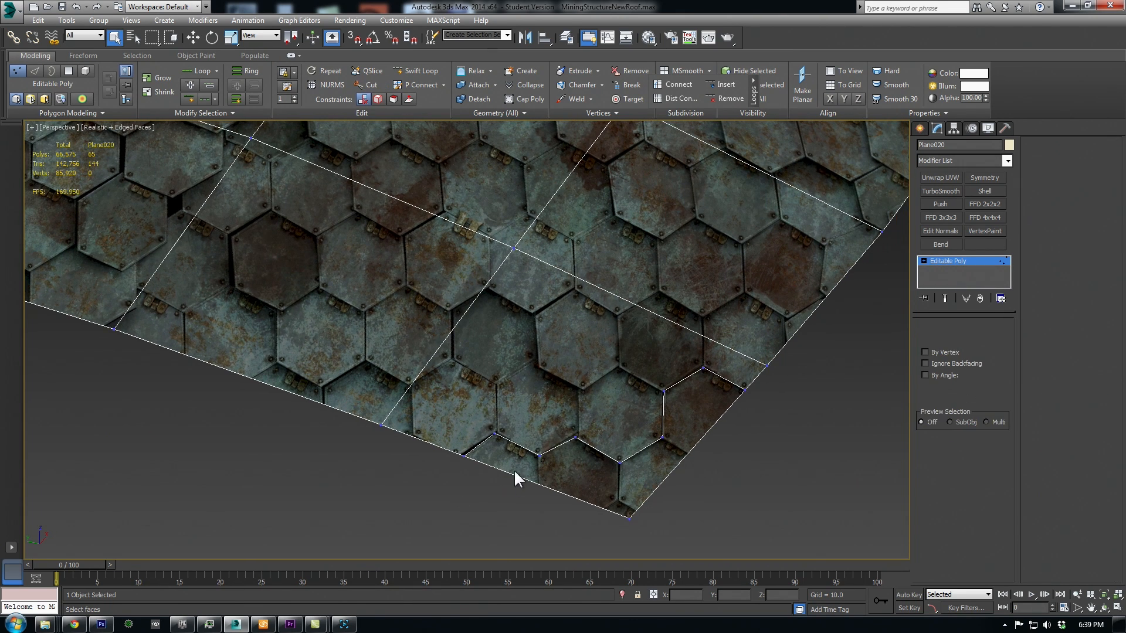
key(Delete)
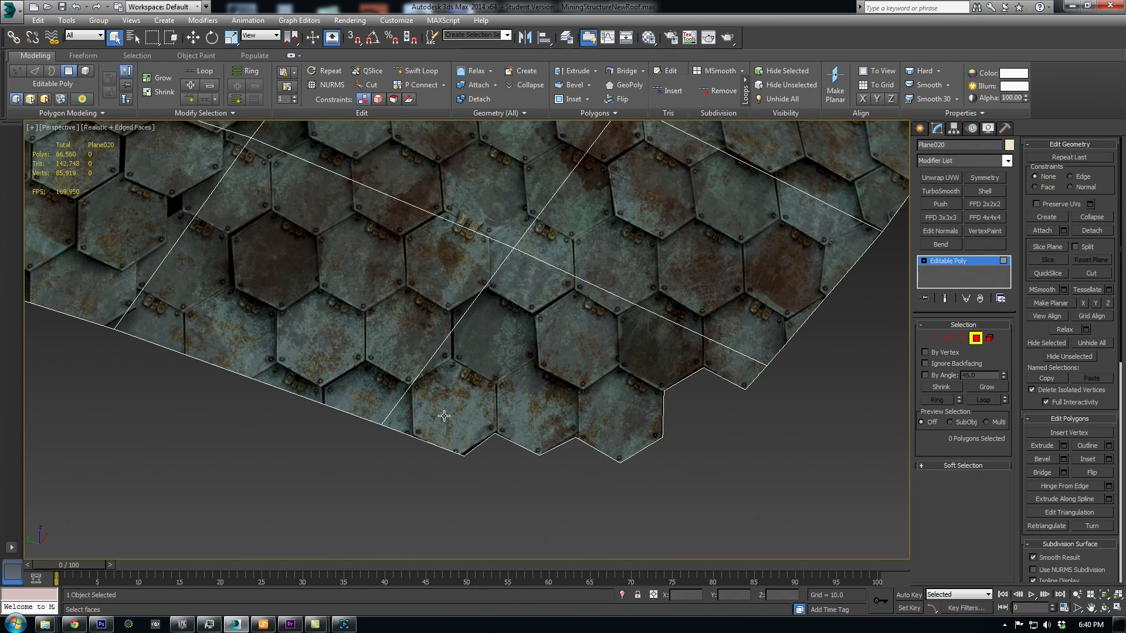
middle_drag(444, 415, 463, 402)
scroll(787, 455, up, 2)
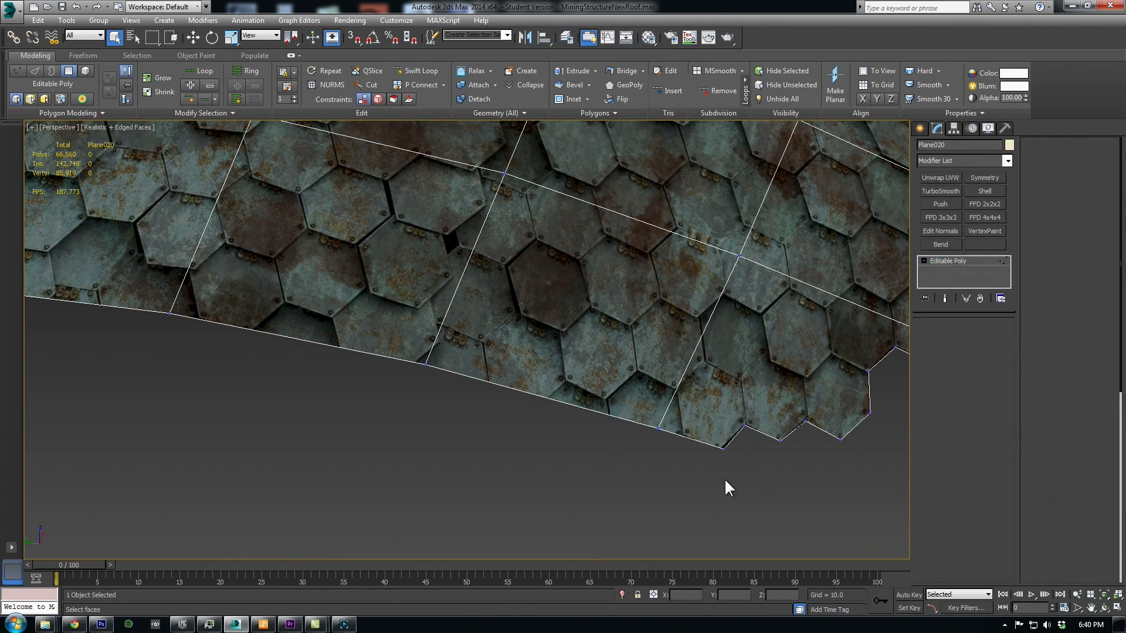
middle_drag(724, 477, 231, 455)
click(231, 455)
middle_drag(426, 419, 469, 450)
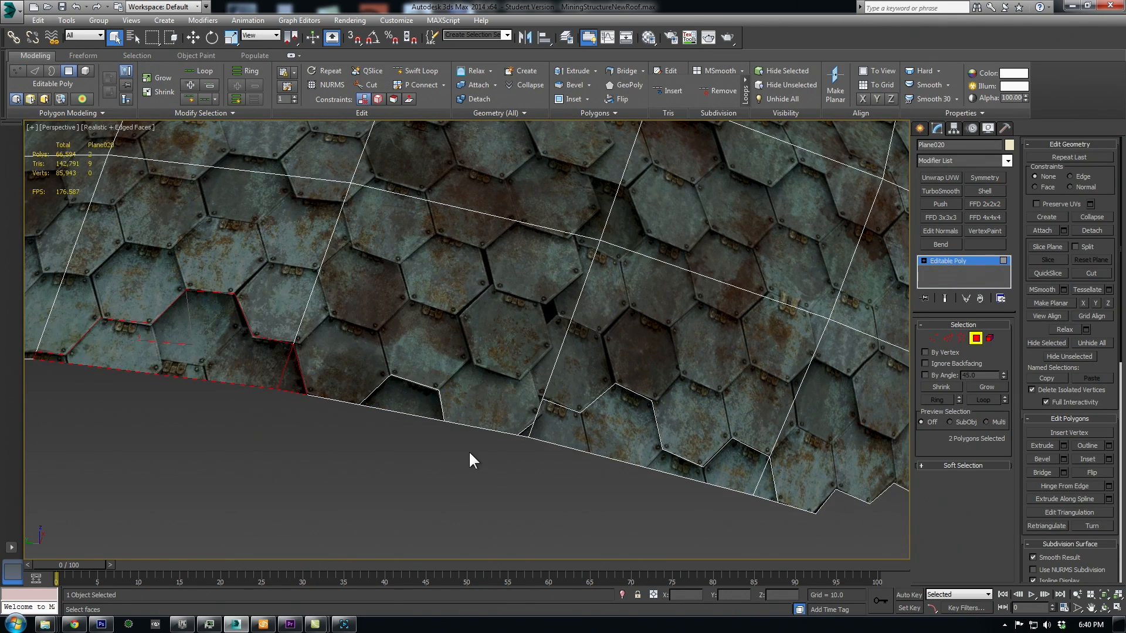
scroll(537, 422, down, 3)
click(983, 191)
mouse_move(728, 299)
alt+middle_down()
mouse_move(528, 352)
mouse_move(607, 334)
alt+middle_up()
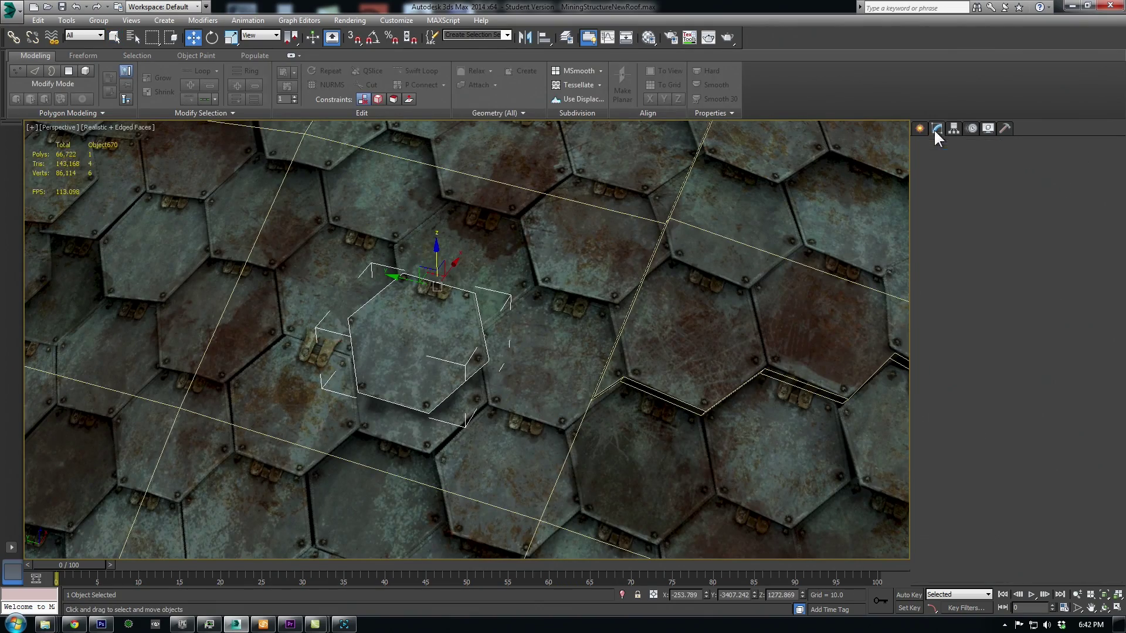
- Select a hex tile's side faces and paste the thin-strip UV mapping onto them
click(936, 129)
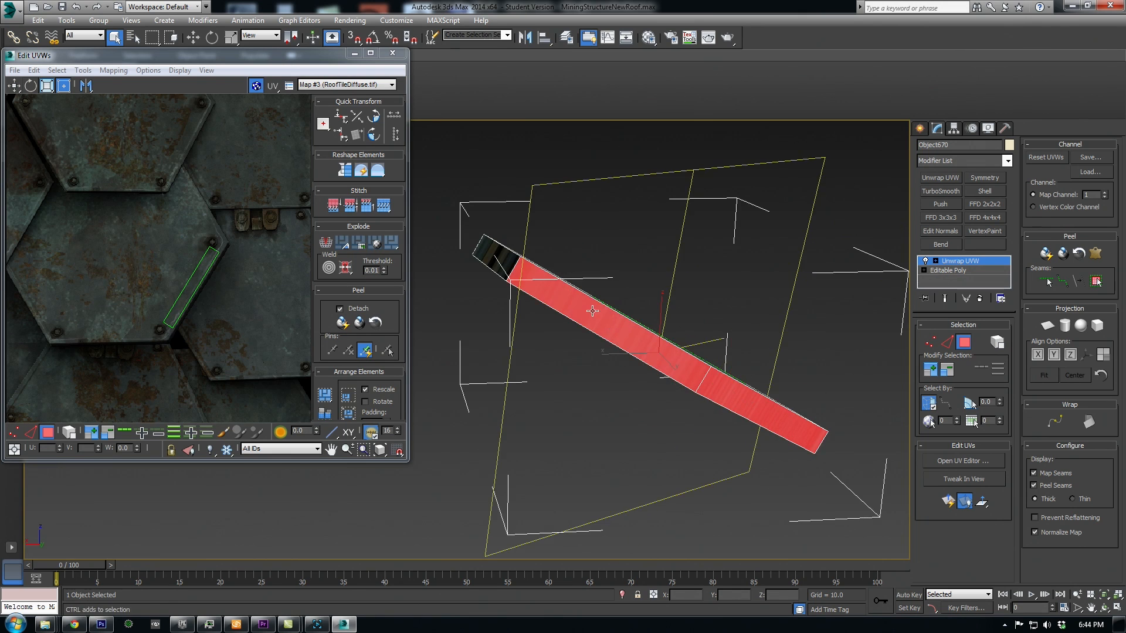
alt+middle_drag(615, 320, 570, 360)
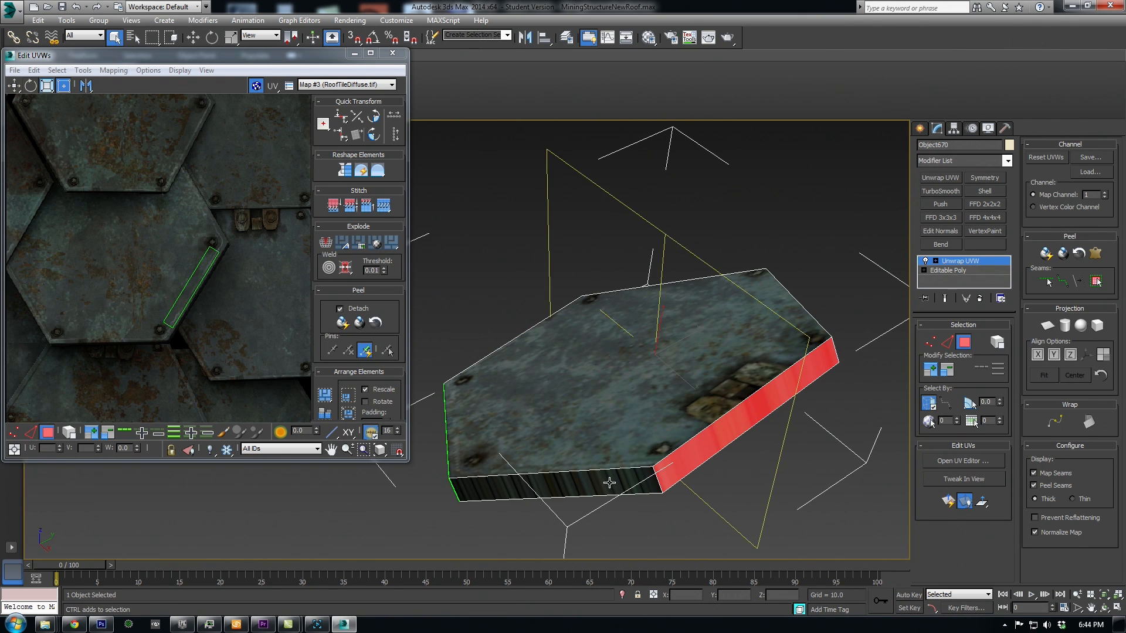
alt+middle_drag(608, 482, 633, 412)
ctrl+click(611, 412)
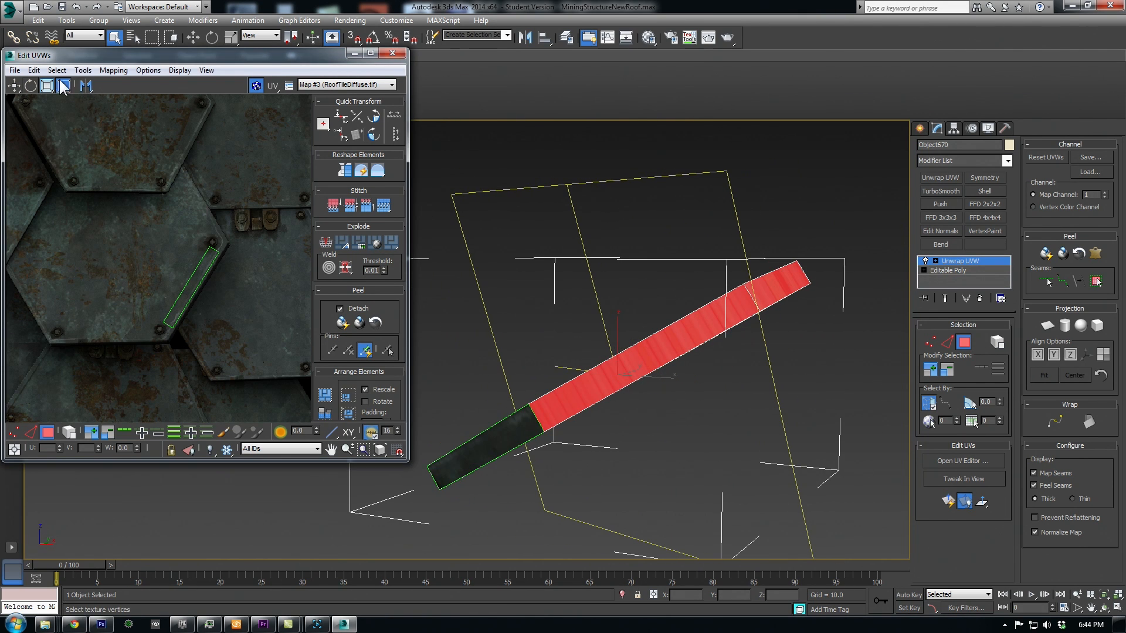
click(34, 70)
click(40, 97)
click(628, 369)
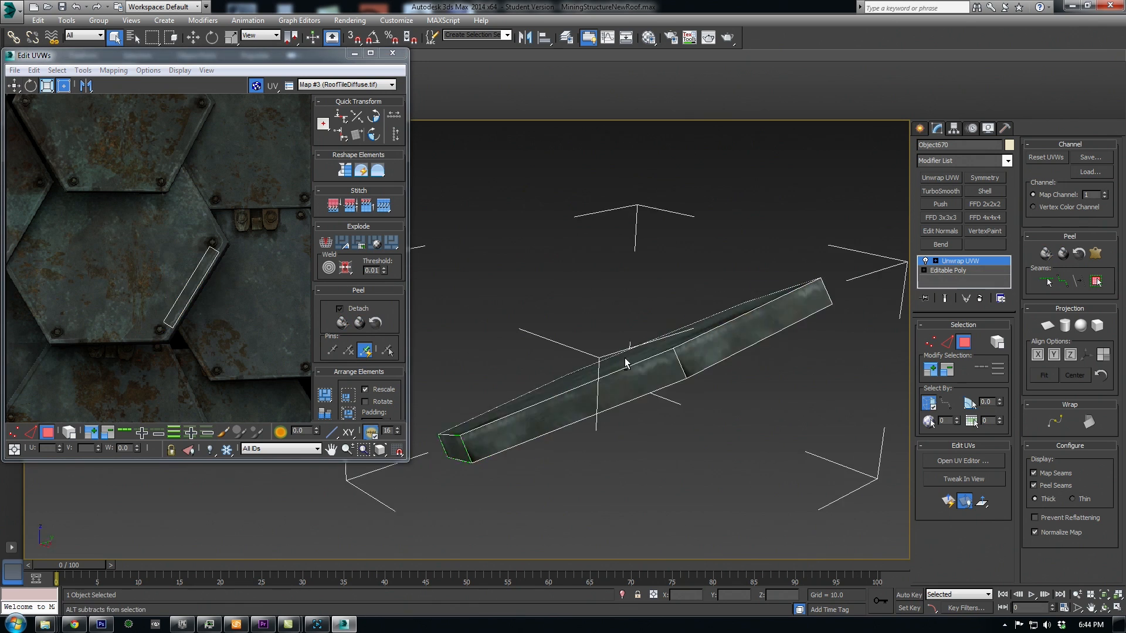
mouse_move(628, 359)
alt+middle_down()
mouse_move(554, 370)
mouse_move(486, 323)
mouse_move(583, 359)
alt+middle_up()
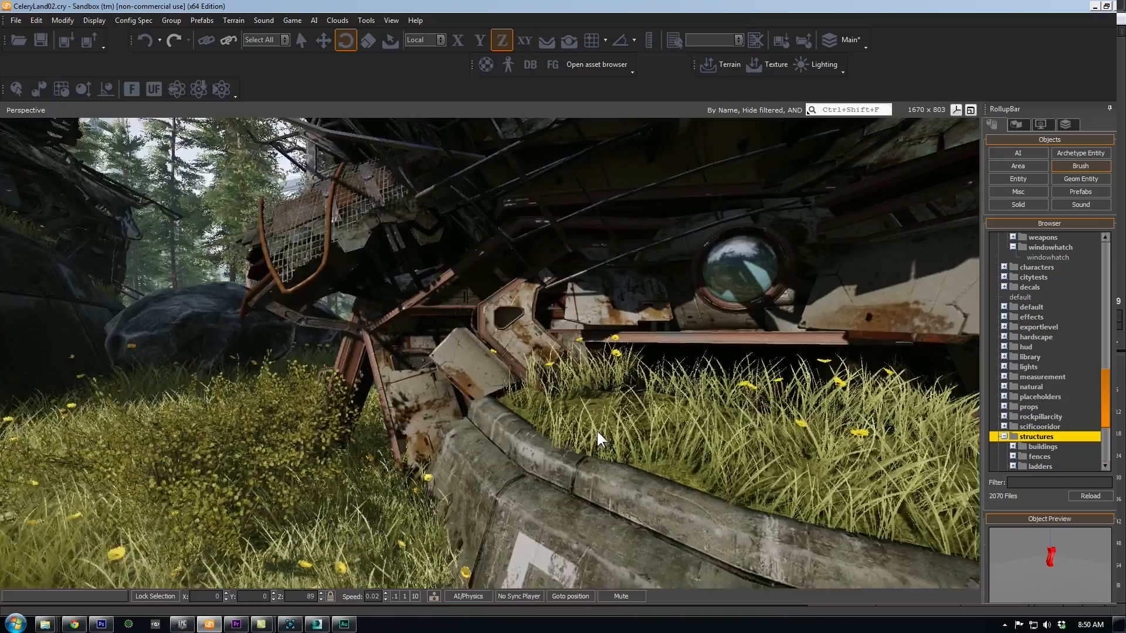
- Fly back through the Sandbox level before switching to the high-poly inset meshes in 3ds Max
key(s)
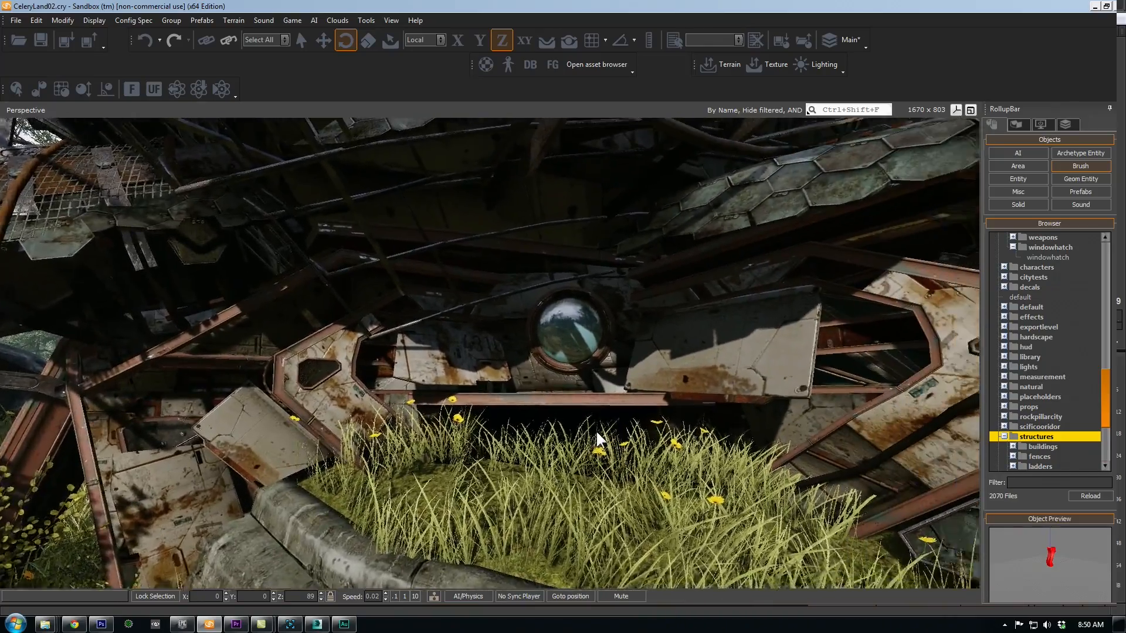
key(s)
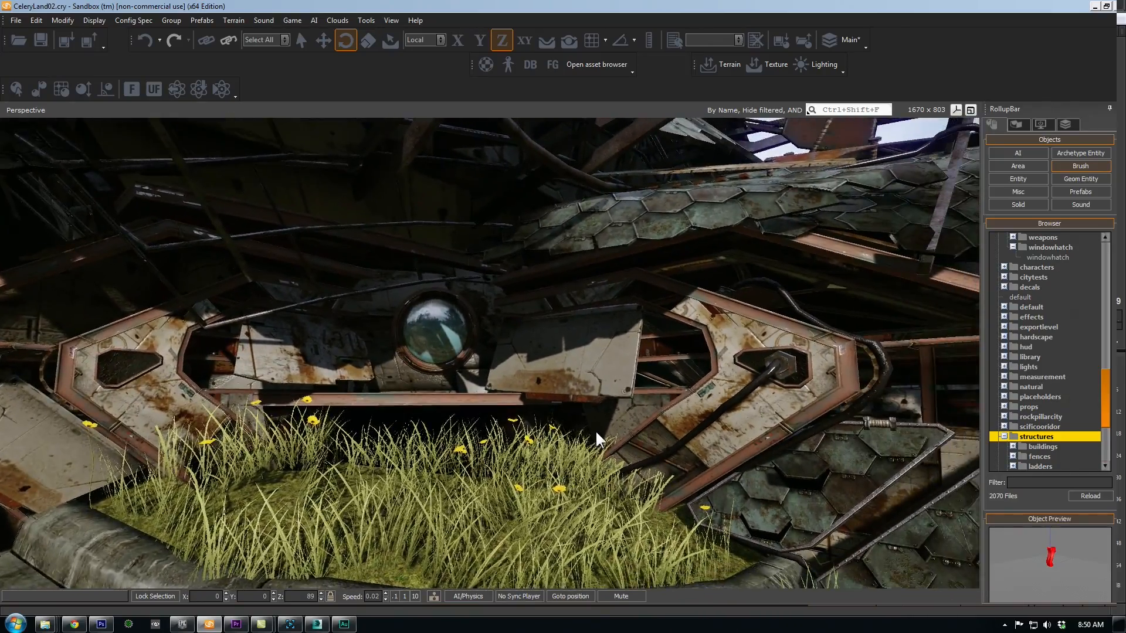
key(s)
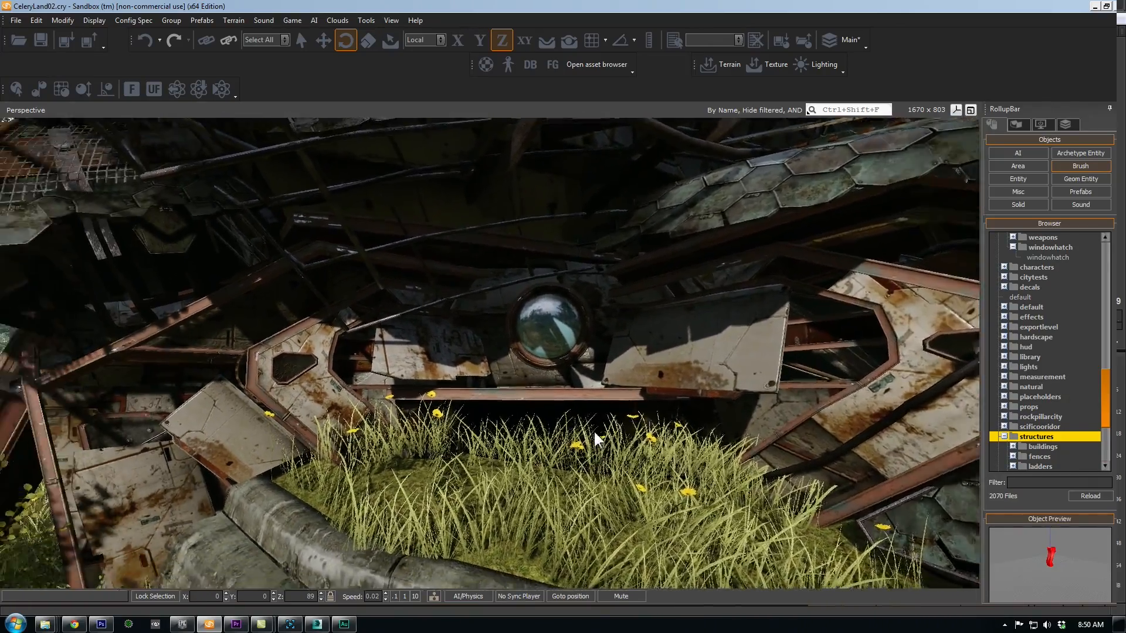
key(w)
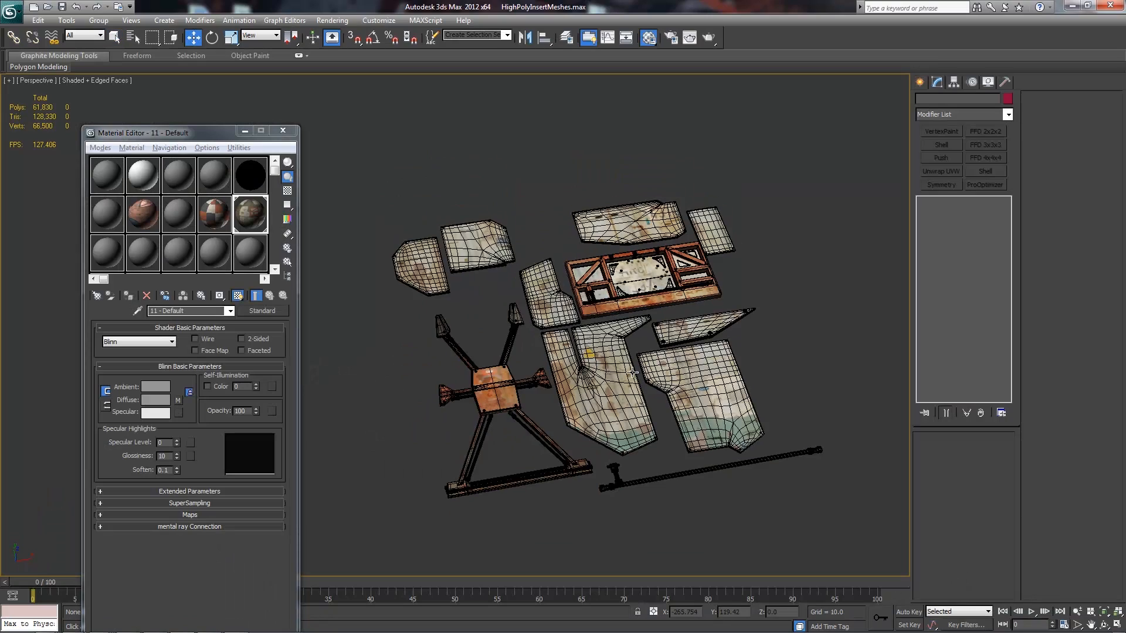
key(t)
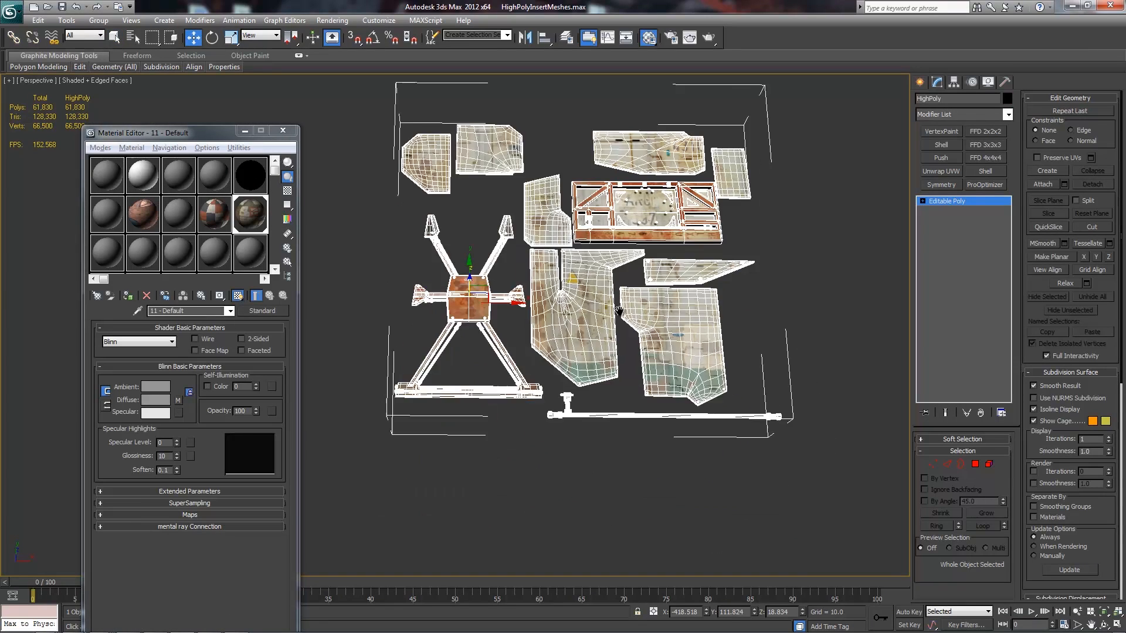
- Export the diffuse map, then orbit the tech-panel-wrapped mining structure block to its top face
click(988, 465)
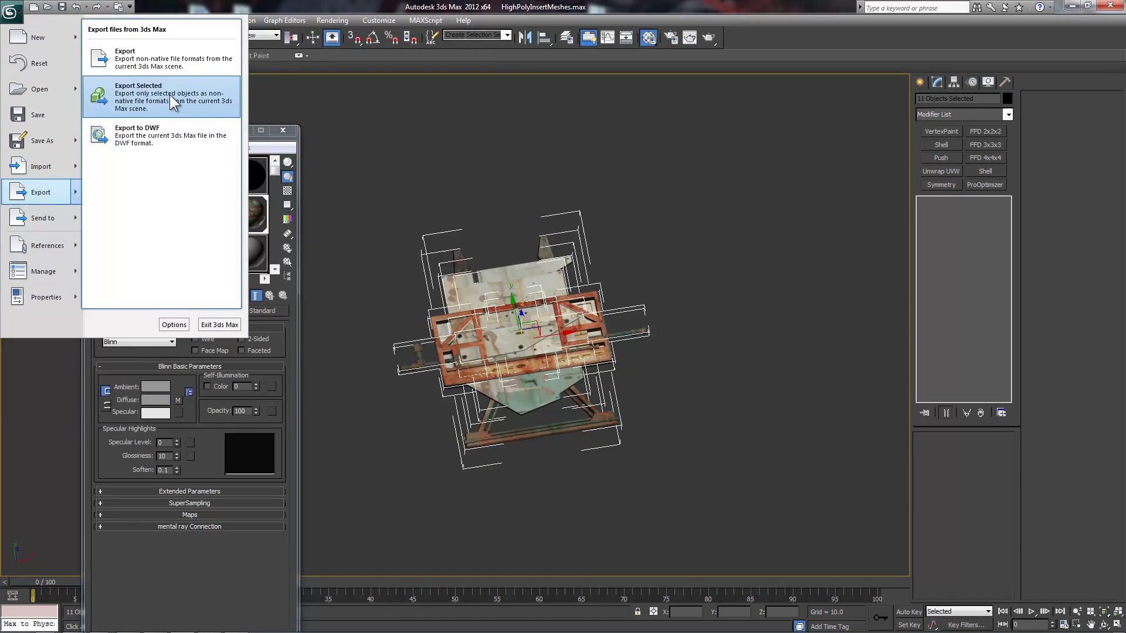
click(174, 103)
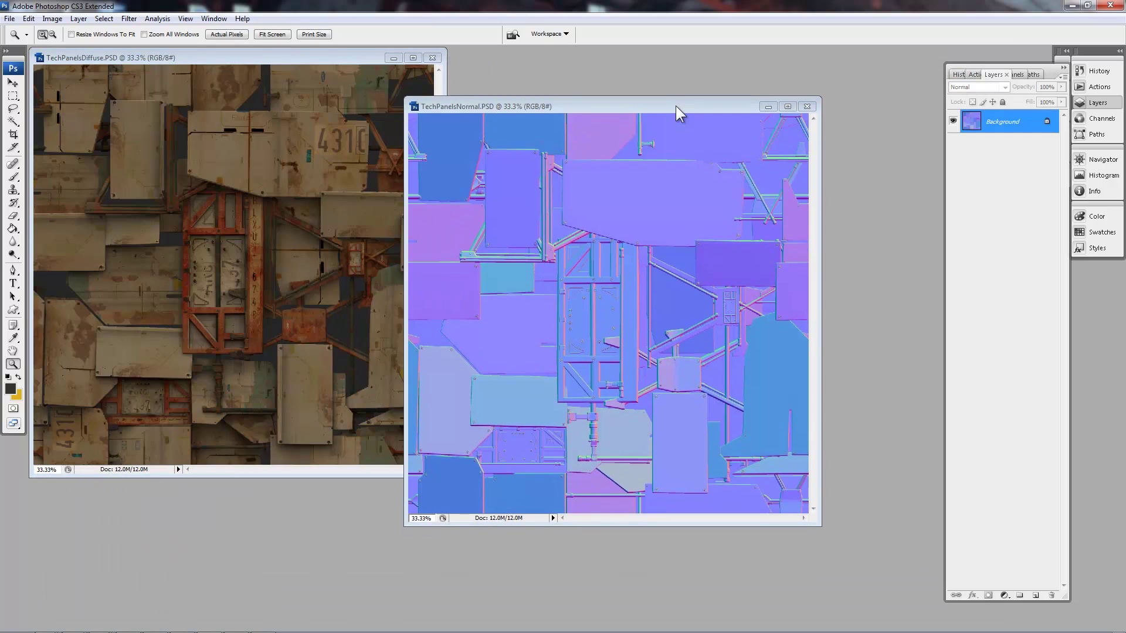
drag(675, 106, 738, 70)
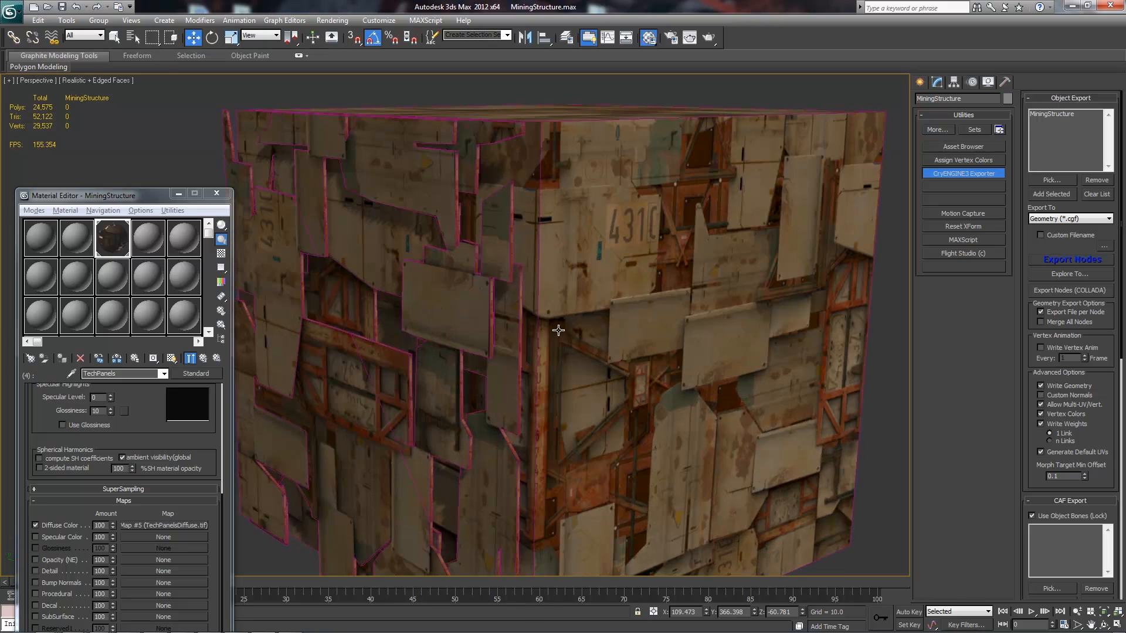
alt+middle_drag(539, 227, 379, 281)
scroll(379, 282, up, 3)
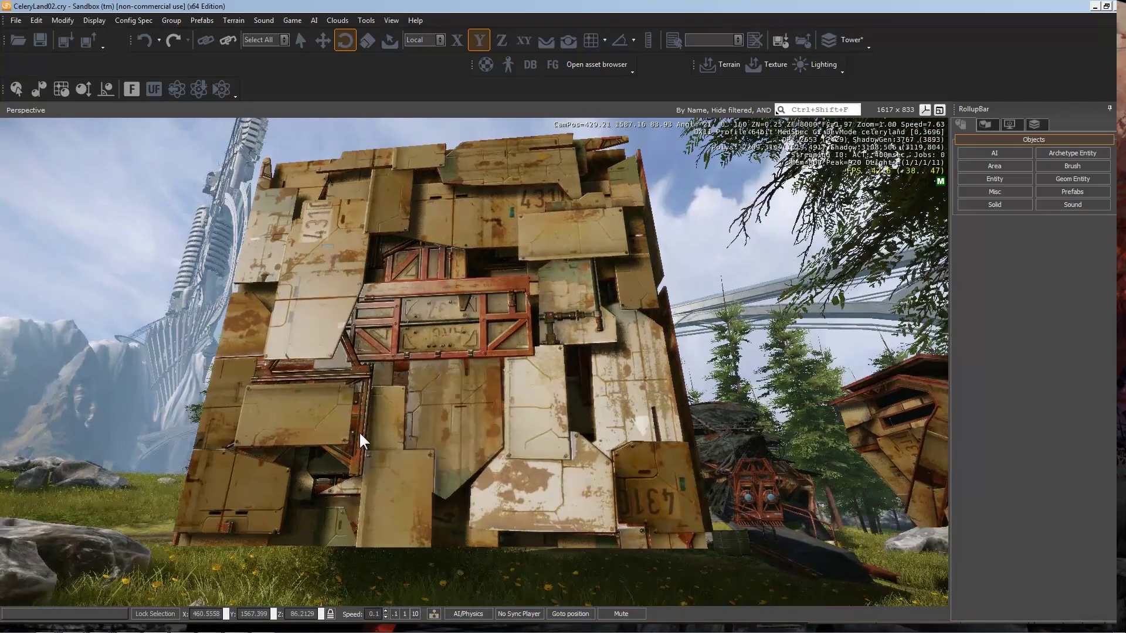
- Fly the Sandbox camera closer to the tech-panel block in the level
right_drag(359, 432, 381, 592)
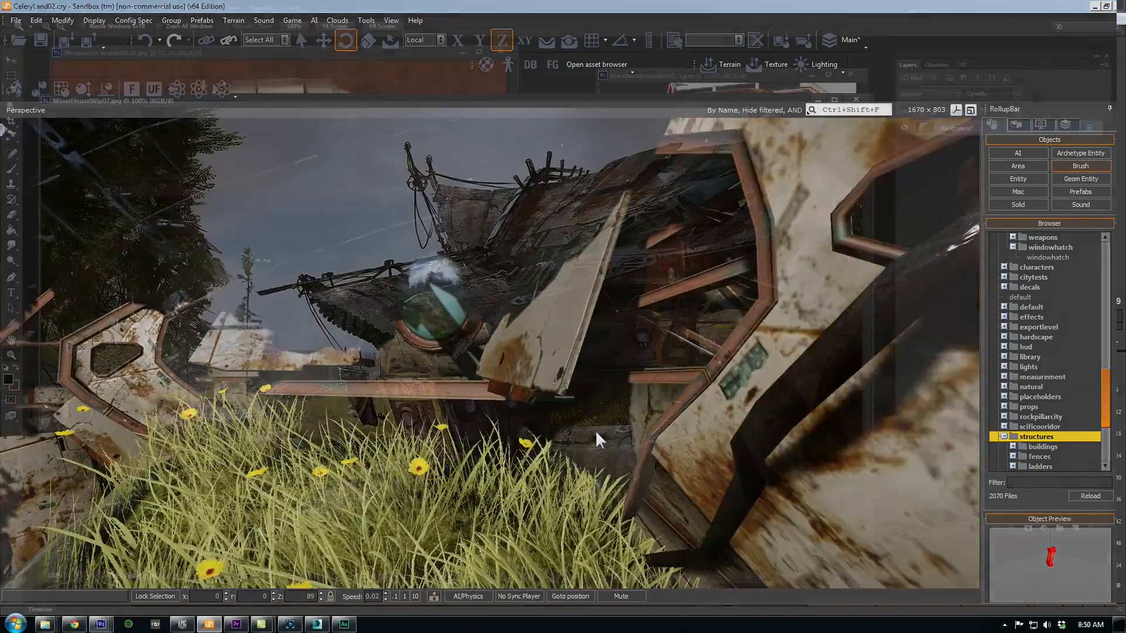
scroll(611, 367, up, 1)
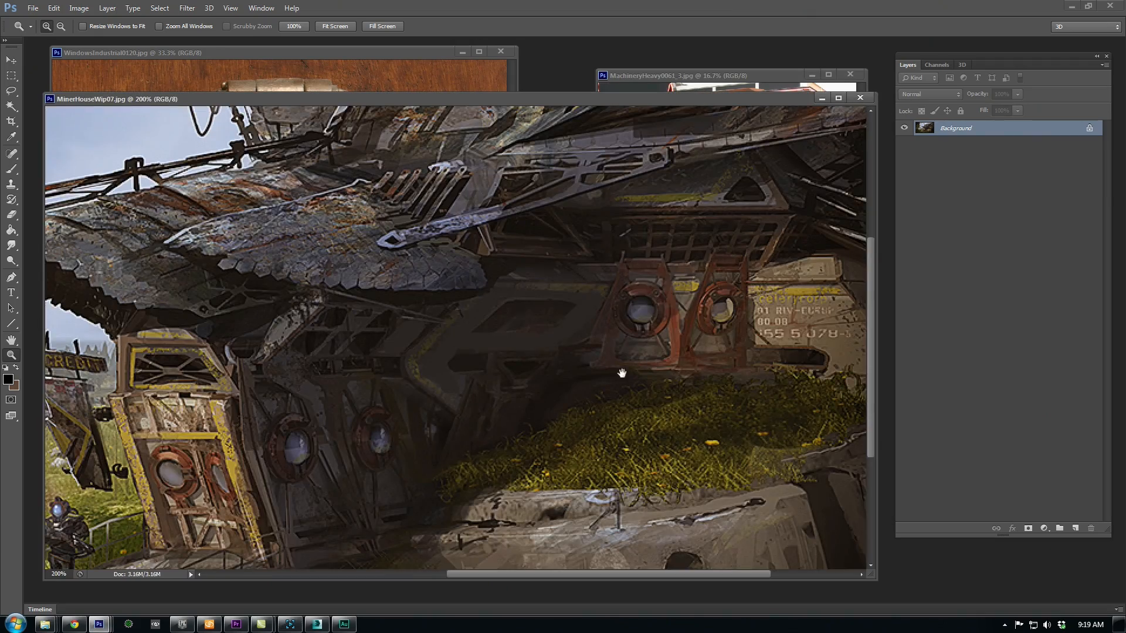
- Place the porthole photo and the heavy-machinery photo beside the panned concept painting
mouse_move(611, 367)
mouse_down()
mouse_move(624, 321)
mouse_move(546, 362)
mouse_up()
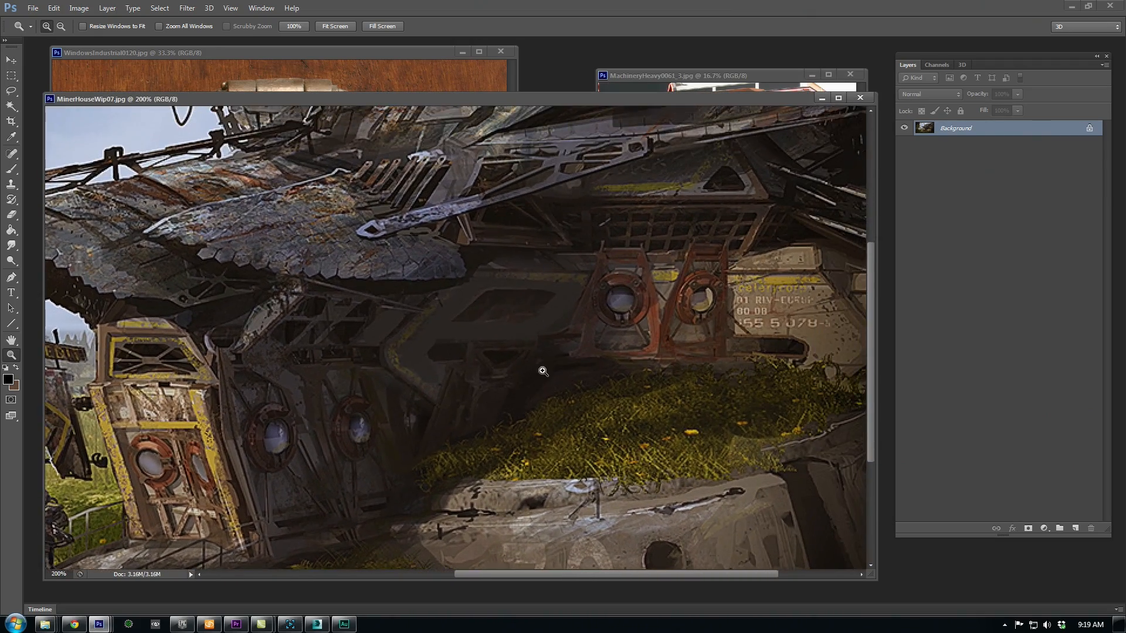
scroll(546, 361, down, 1)
click(391, 58)
drag(701, 75, 822, 227)
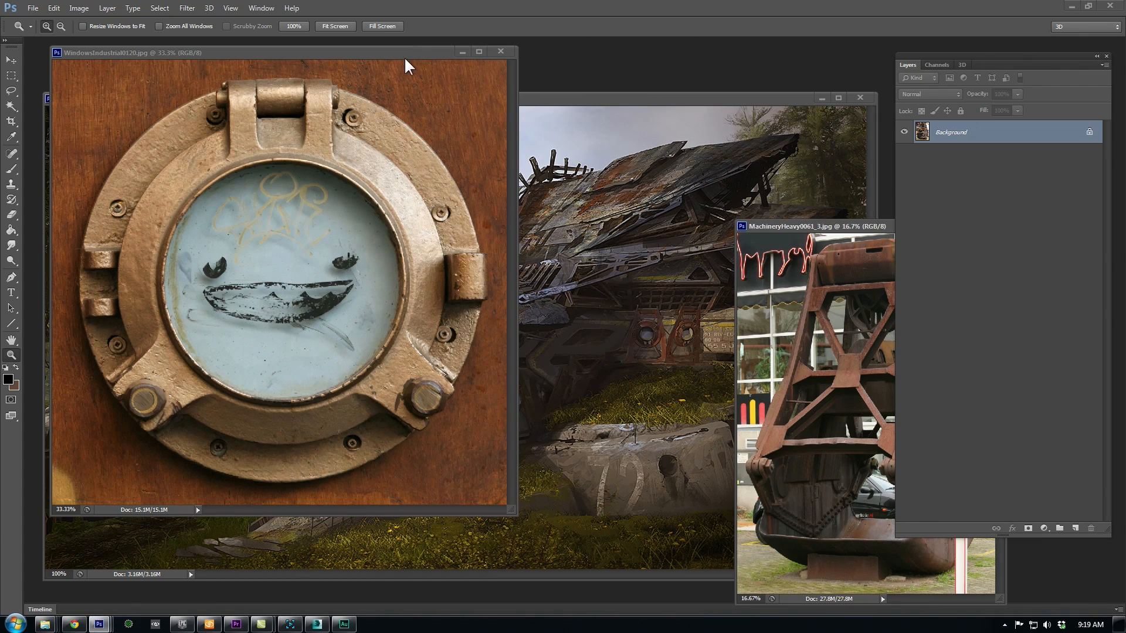
drag(407, 65, 451, 114)
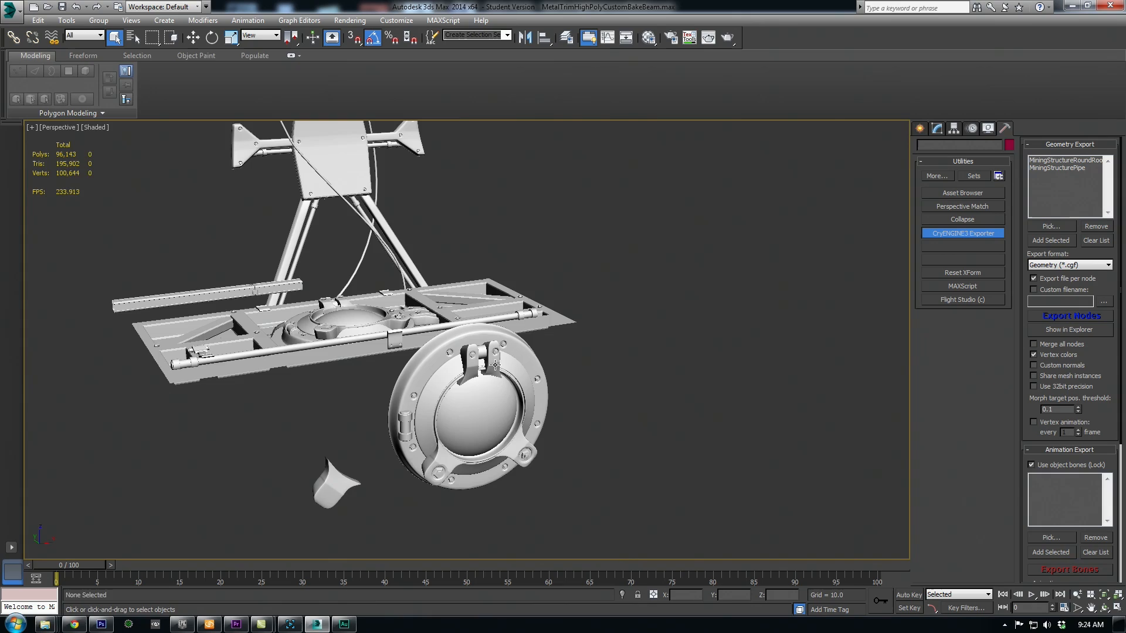
- Frame the porthole model with edged faces shown and orbit around its high-poly pieces
click(496, 365)
key(z)
scroll(528, 396, up, 1)
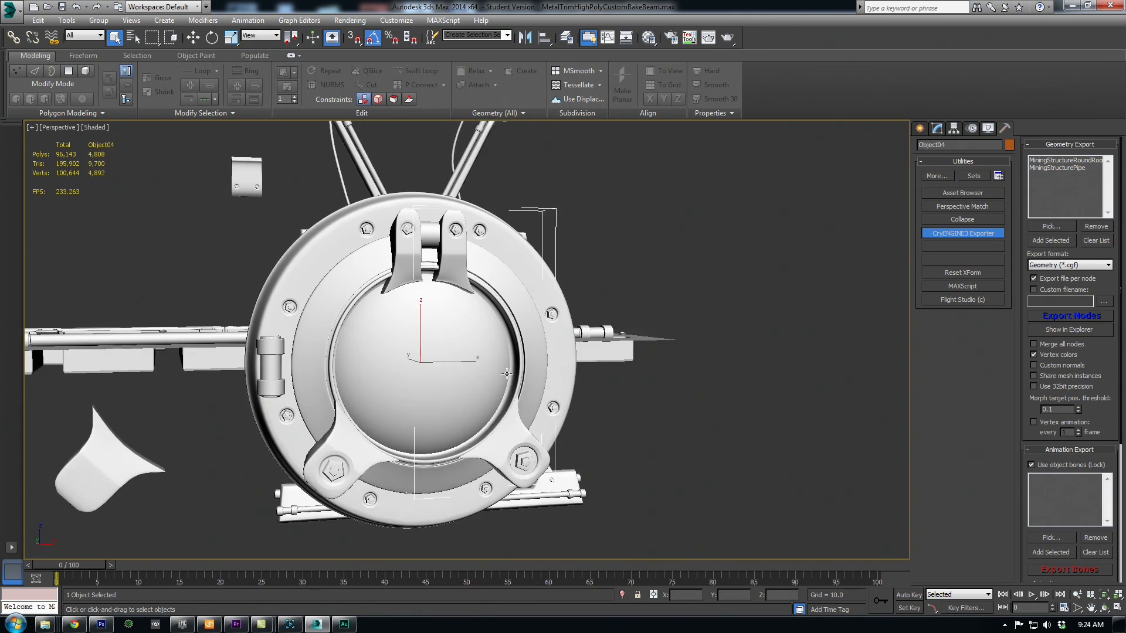
alt+middle_drag(505, 371, 464, 406)
key(F4)
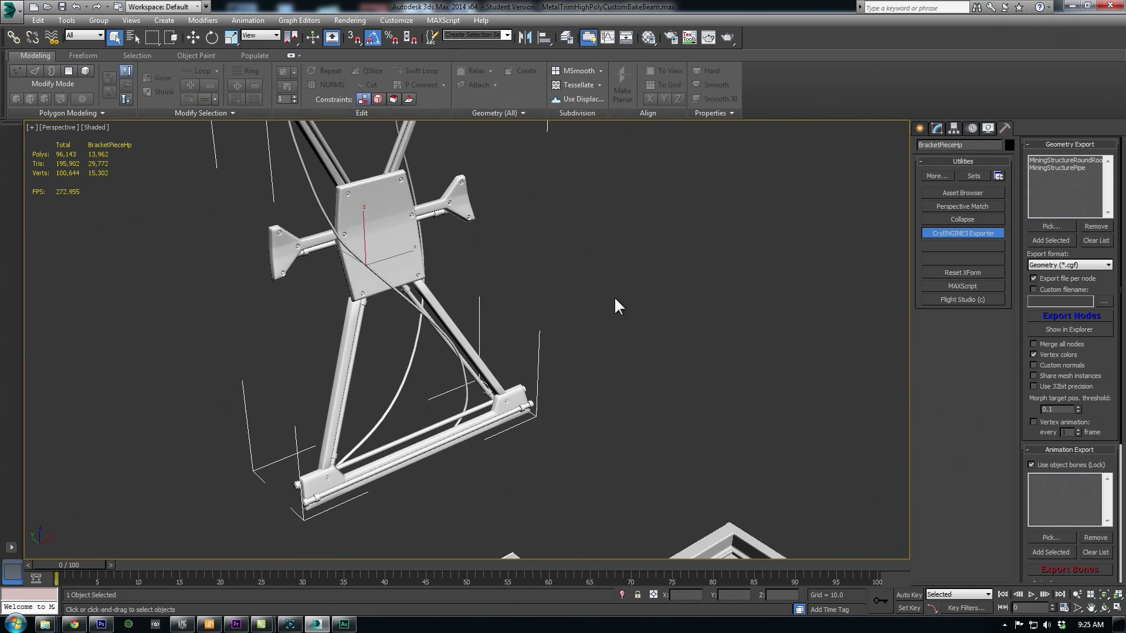
mouse_move(614, 296)
alt+middle_down()
mouse_move(585, 291)
mouse_move(608, 309)
alt+middle_up()
scroll(689, 469, down, 2)
scroll(609, 374, down, 2)
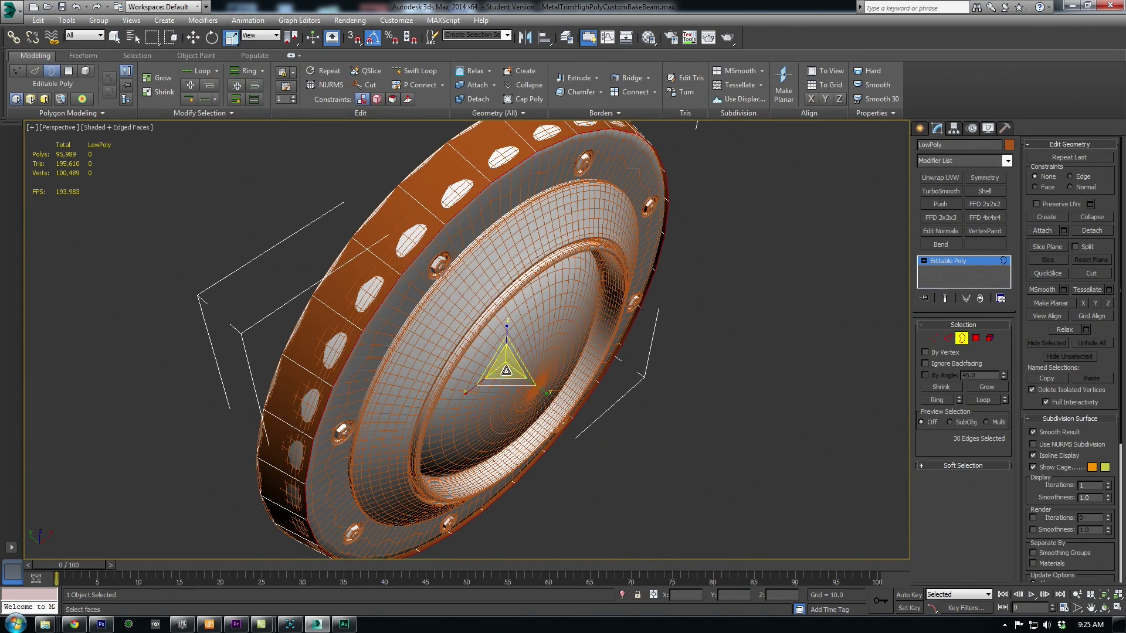
mouse_move(506, 371)
alt+middle_down()
mouse_move(489, 363)
mouse_move(580, 404)
alt+middle_up()
scroll(501, 379, up, 2)
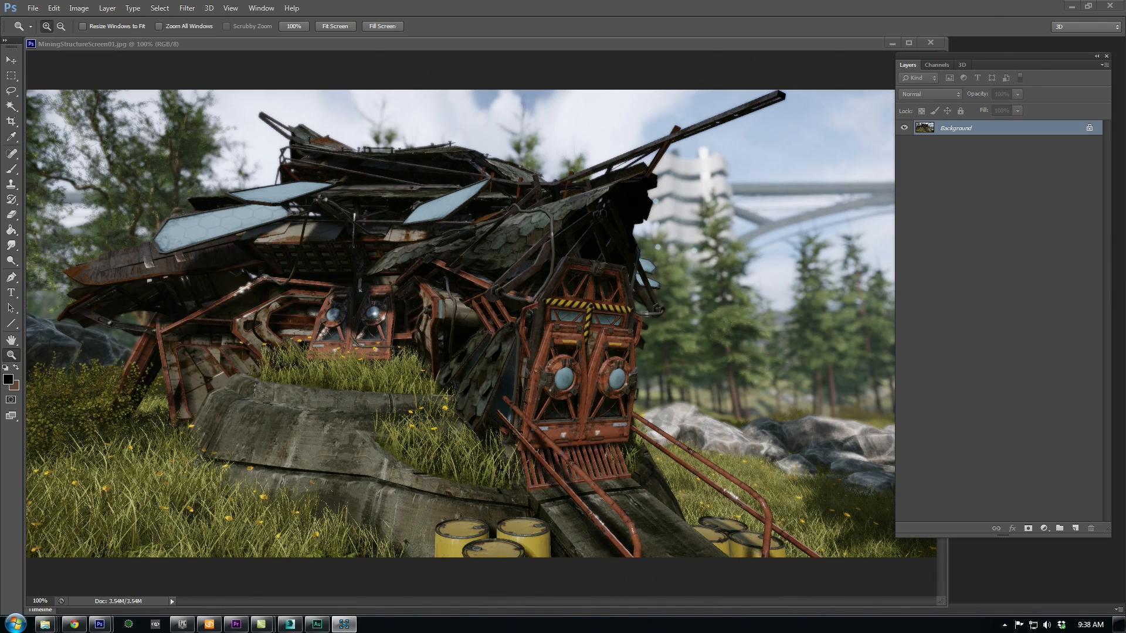
- Zoom the structure screenshot in on the red porthole hatch frame details
click(575, 352)
drag(446, 376, 402, 349)
click(470, 352)
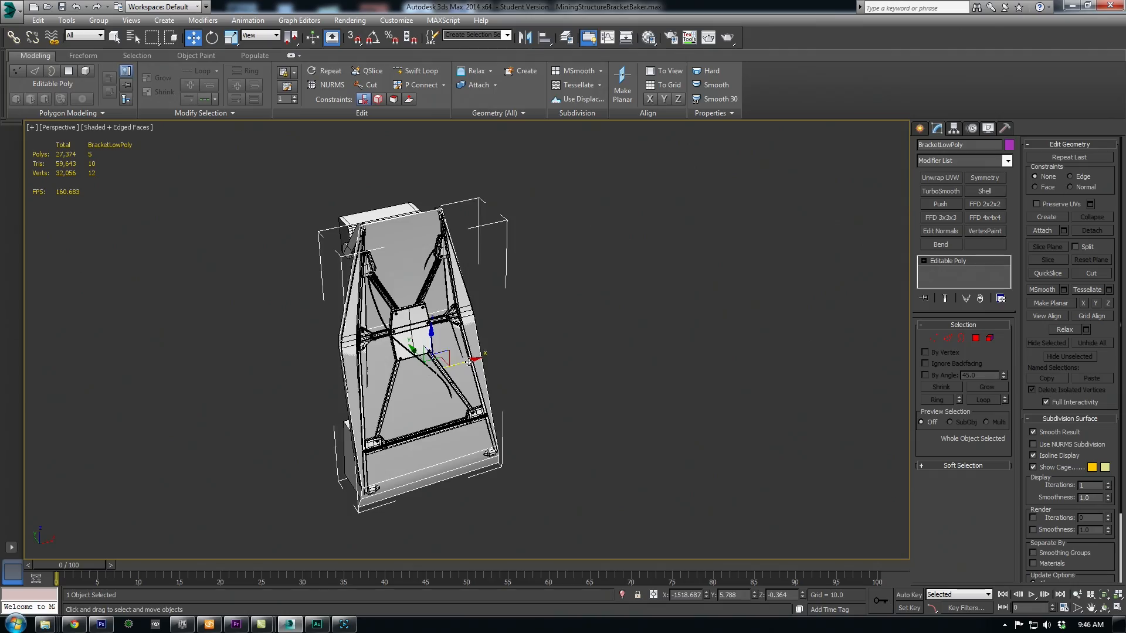
- Pull the BracketLowPoly shell sideways away from the high-poly frame
drag(521, 362, 634, 363)
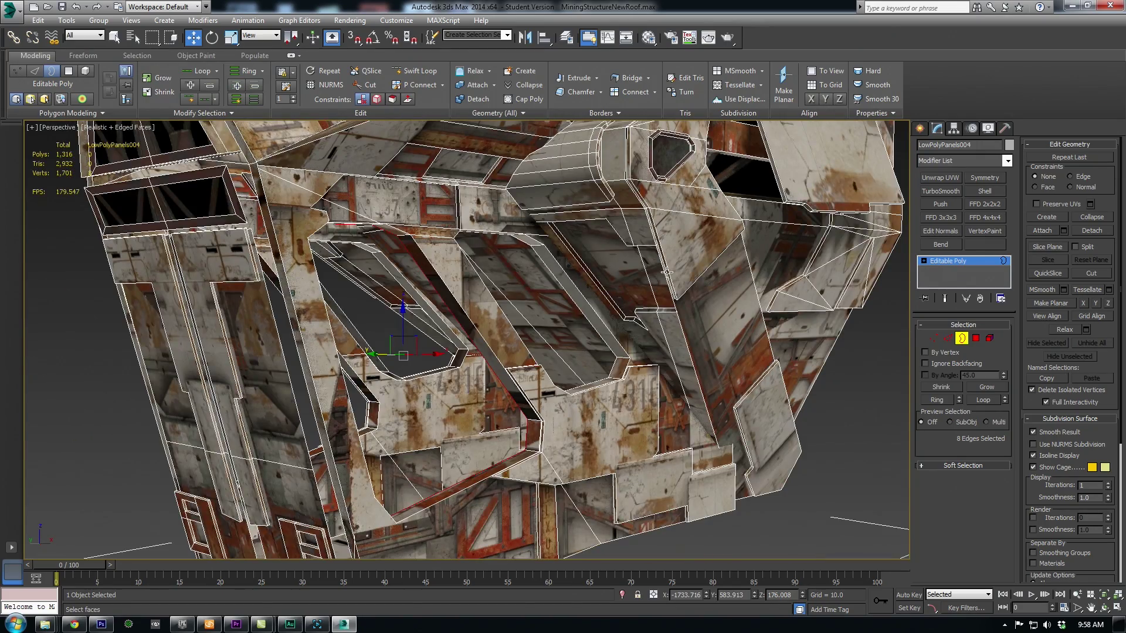
- Orbit around the low-poly tech-panel roof structure in MiningStructureNewRoof
alt+middle_drag(527, 352, 660, 308)
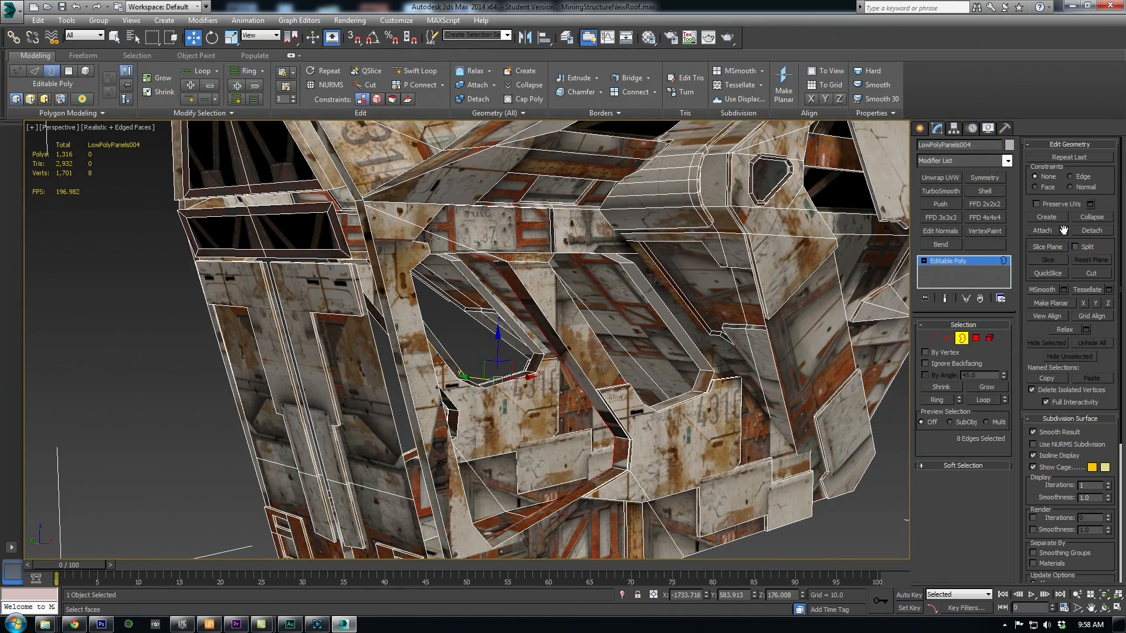
- Turn the opening's edge loop into a mapped trim spline, stretch its UVs onto the rail strip, then bring up ConcreteBunkerWorking.psd
click(947, 339)
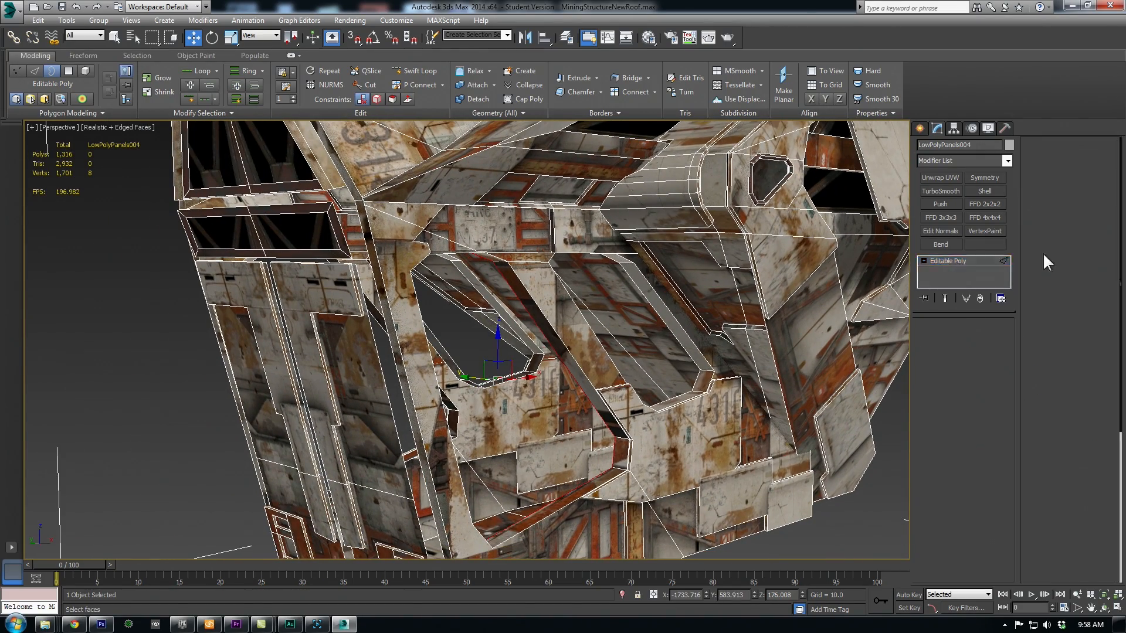
click(1068, 227)
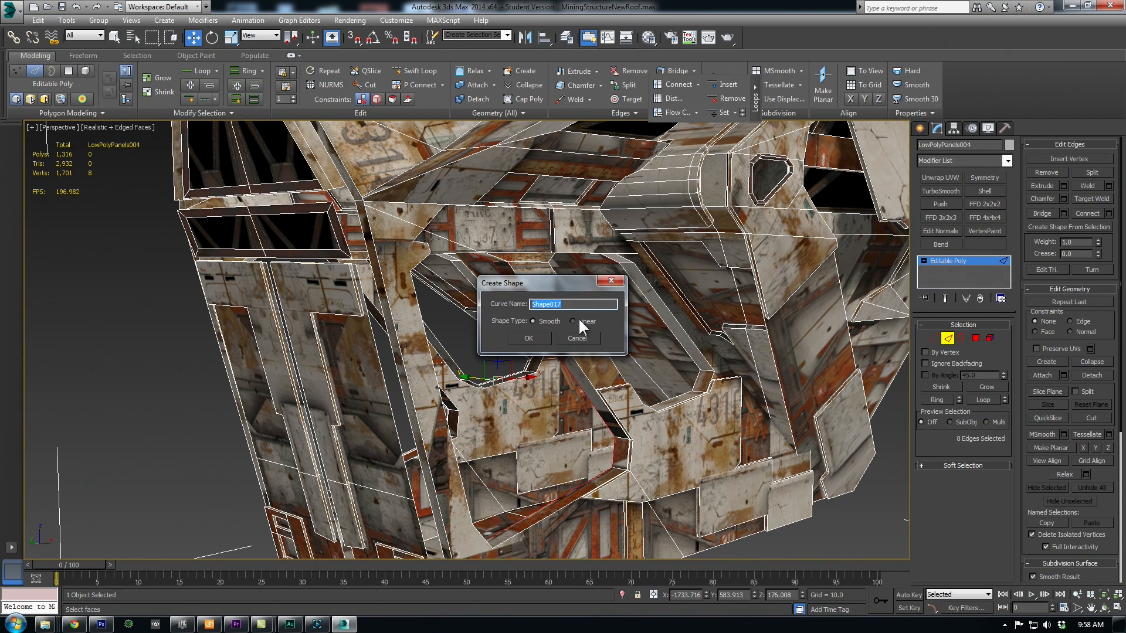
click(528, 338)
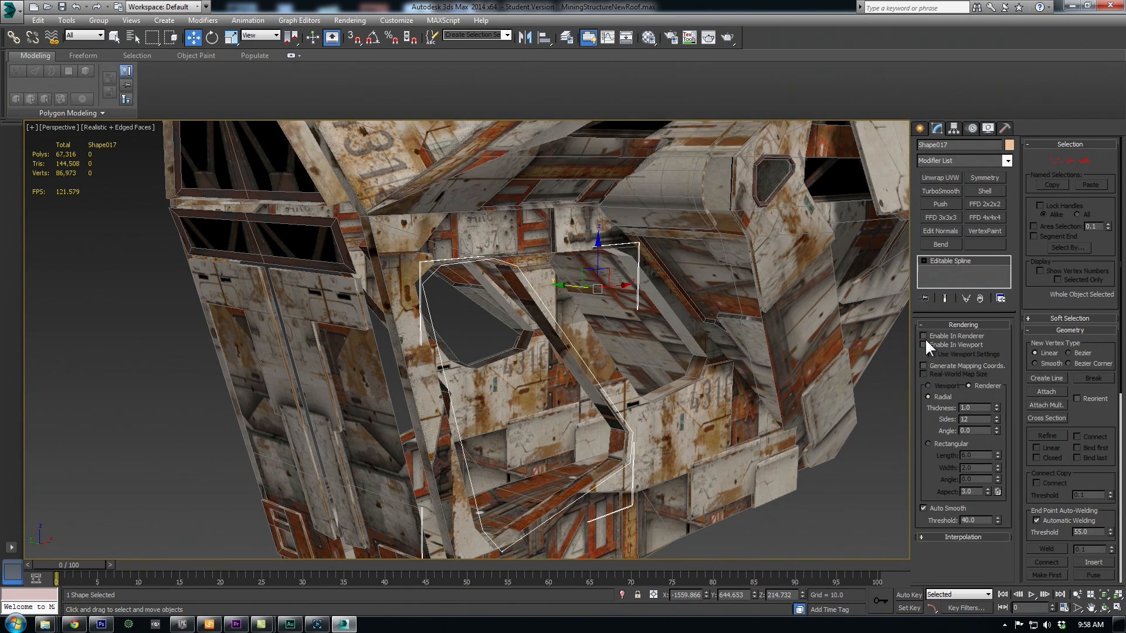
click(923, 365)
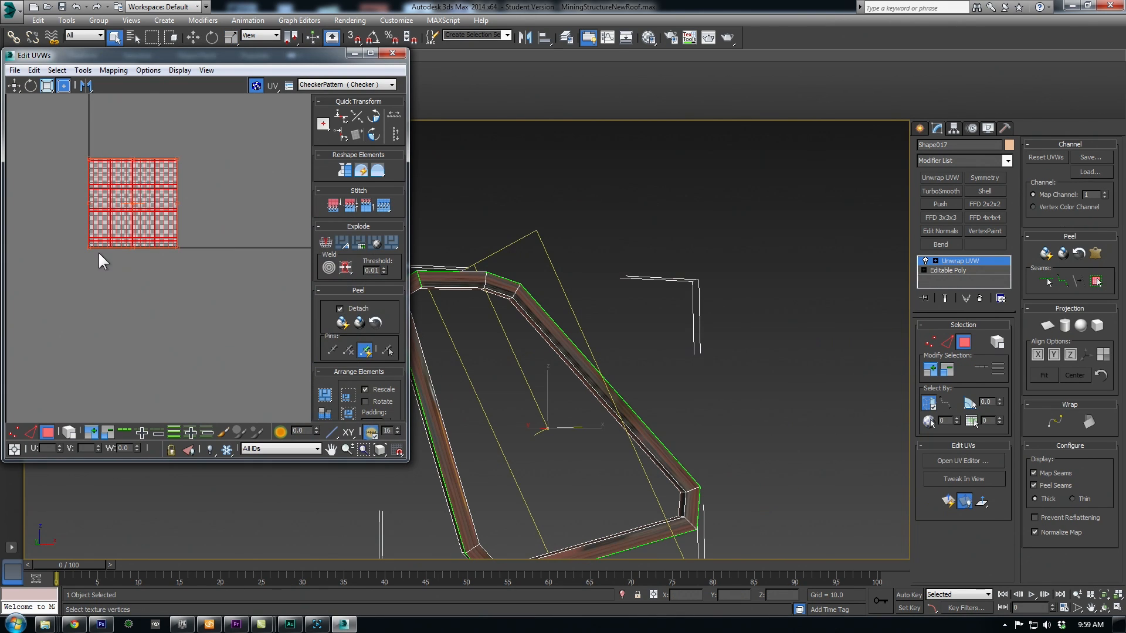
drag(88, 247, 157, 361)
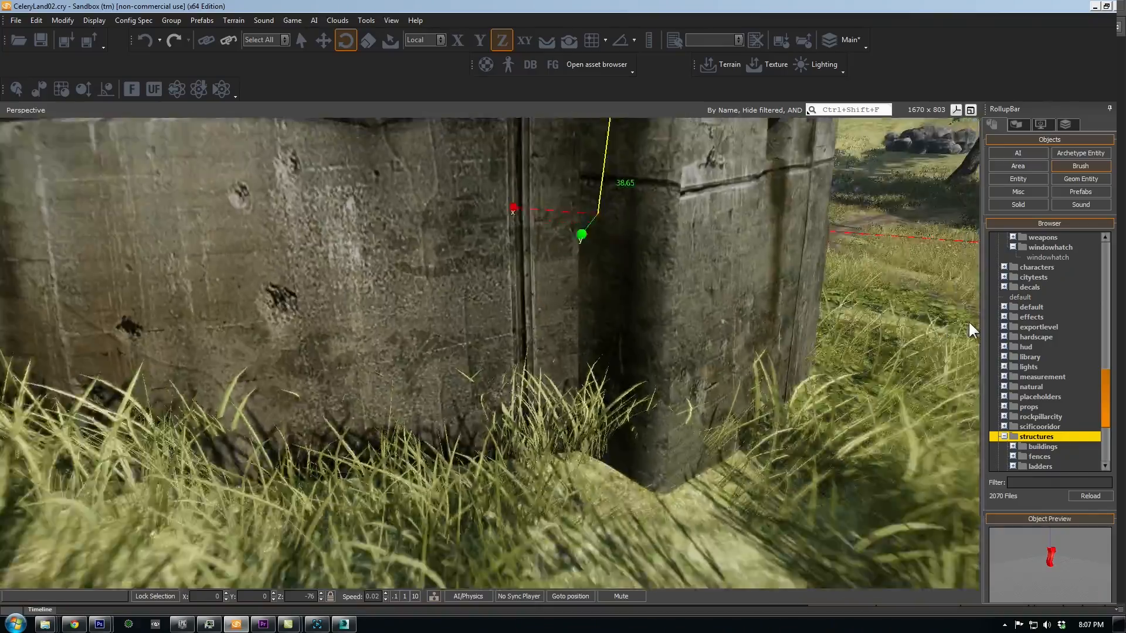
key(alt+Tab)
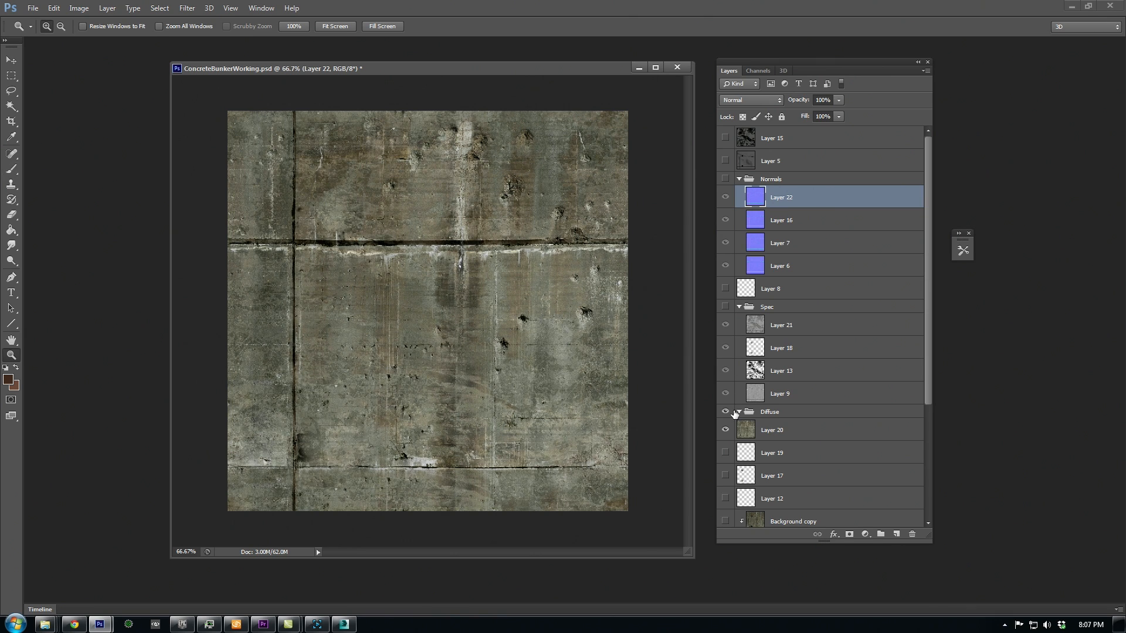
- Compare Layer 5's grey height layer against the concrete, then show the Normals group instead
click(777, 158)
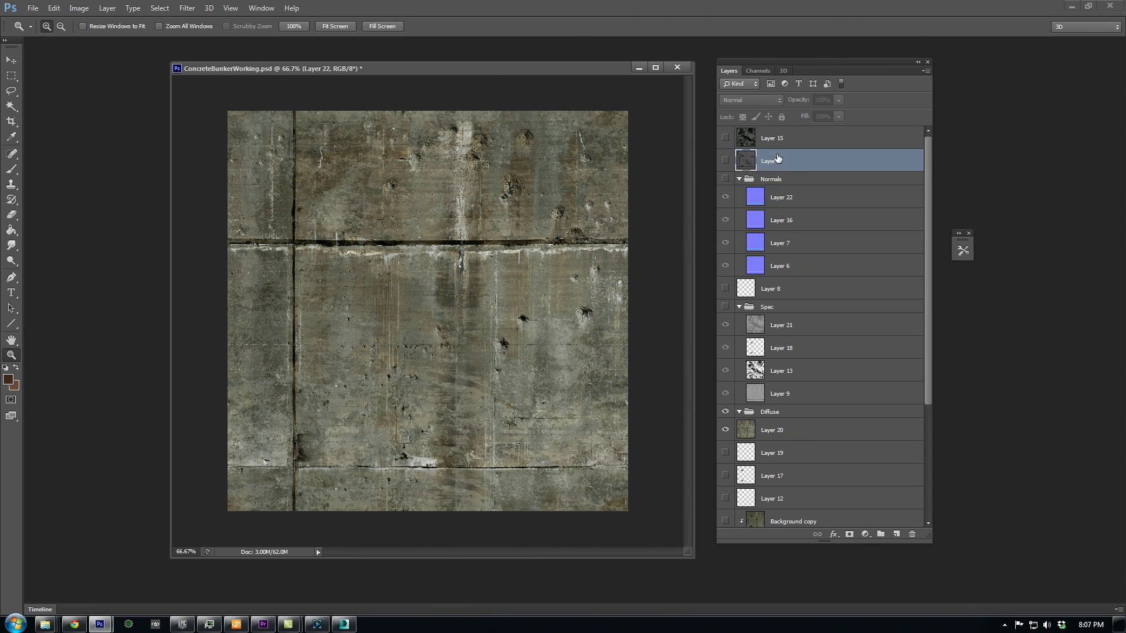
click(724, 161)
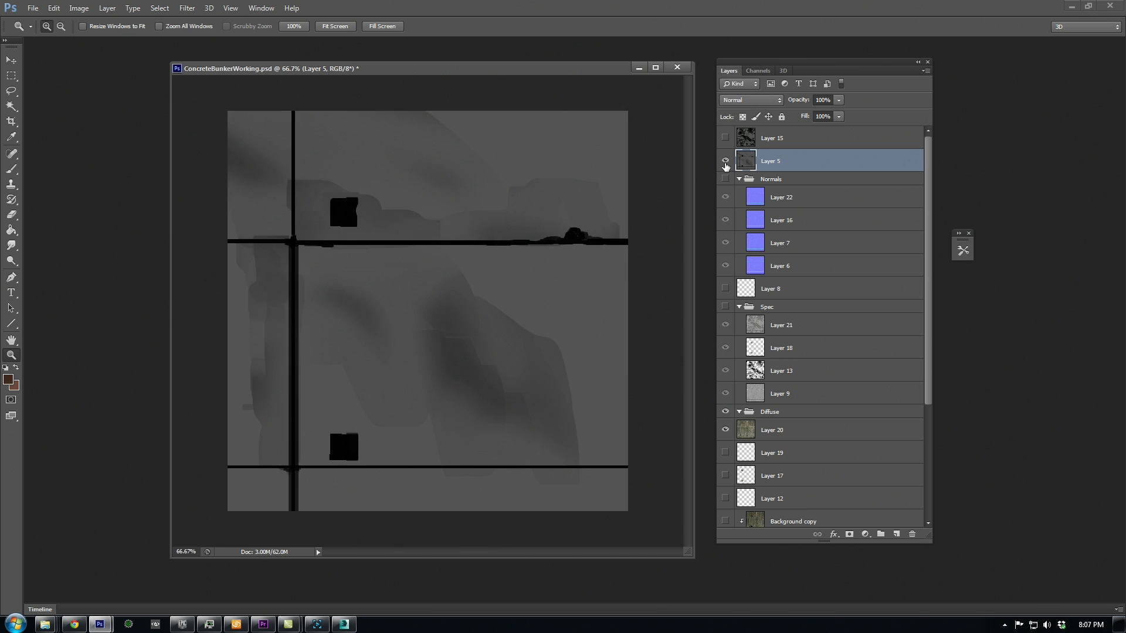
click(726, 161)
click(726, 161)
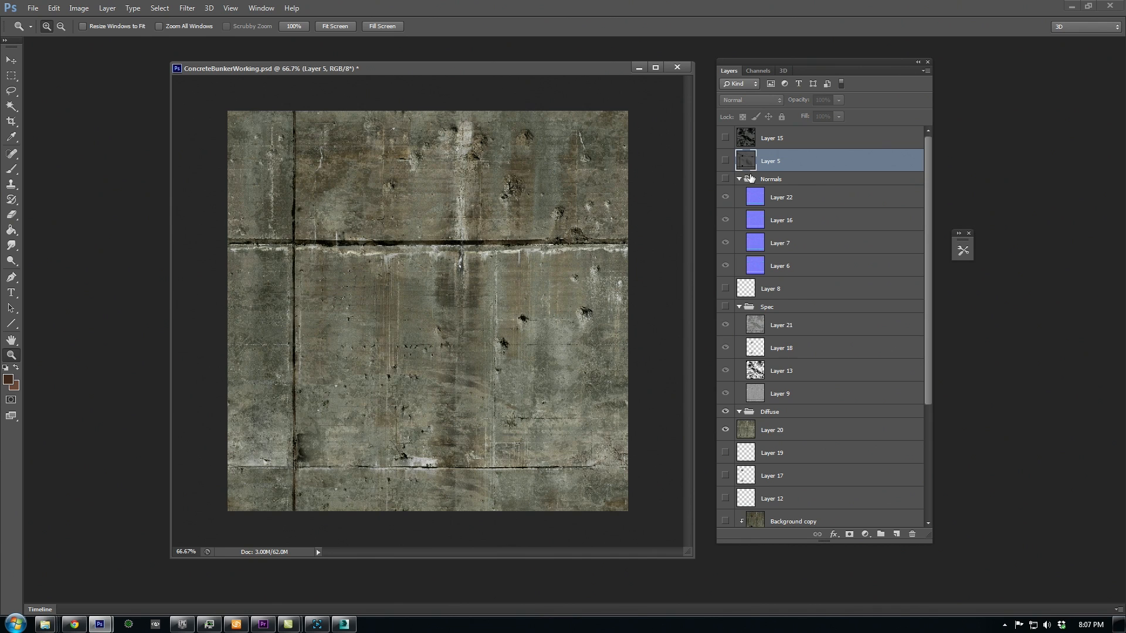
click(724, 178)
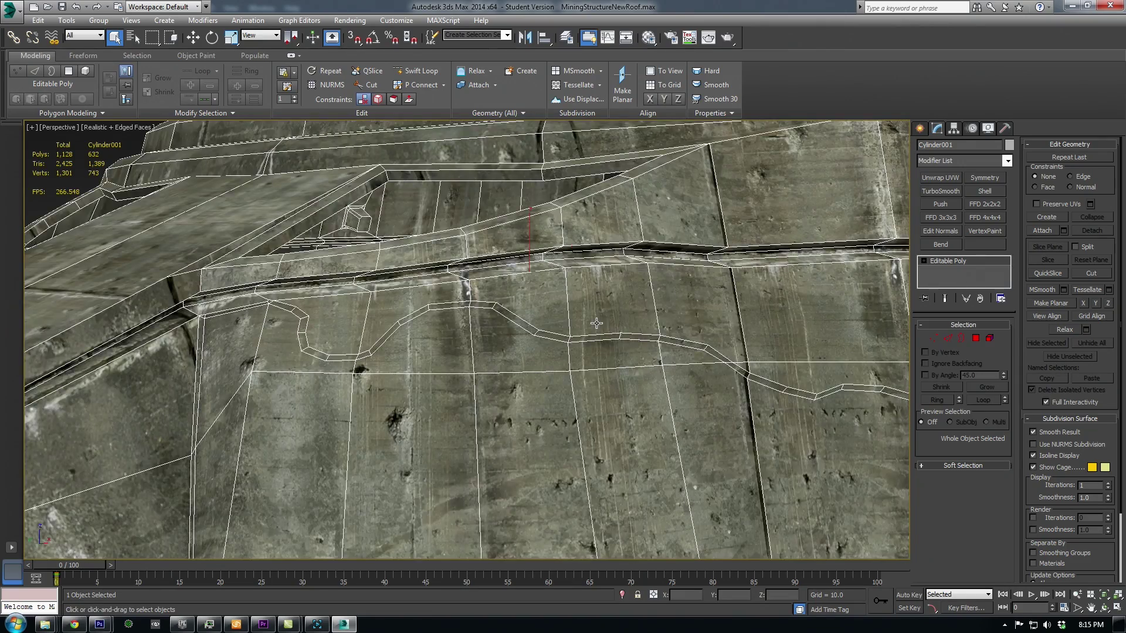
scroll(595, 325, up, 3)
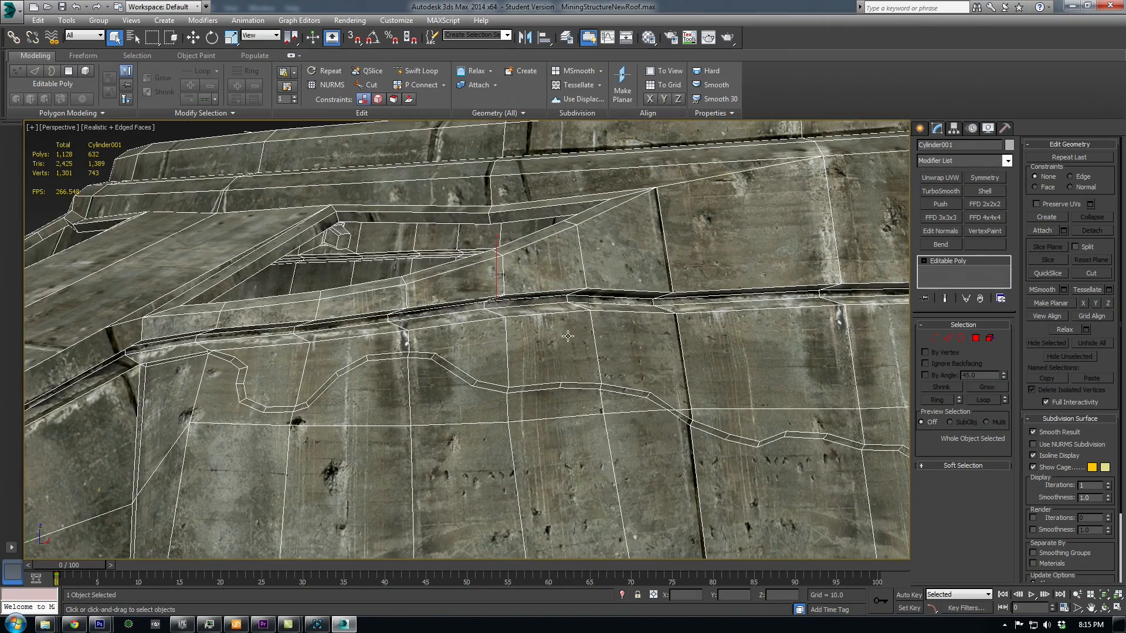
scroll(595, 324, up, 2)
mouse_move(616, 334)
middle_down()
mouse_move(681, 355)
mouse_move(409, 400)
mouse_move(405, 364)
middle_up()
scroll(545, 380, up, 2)
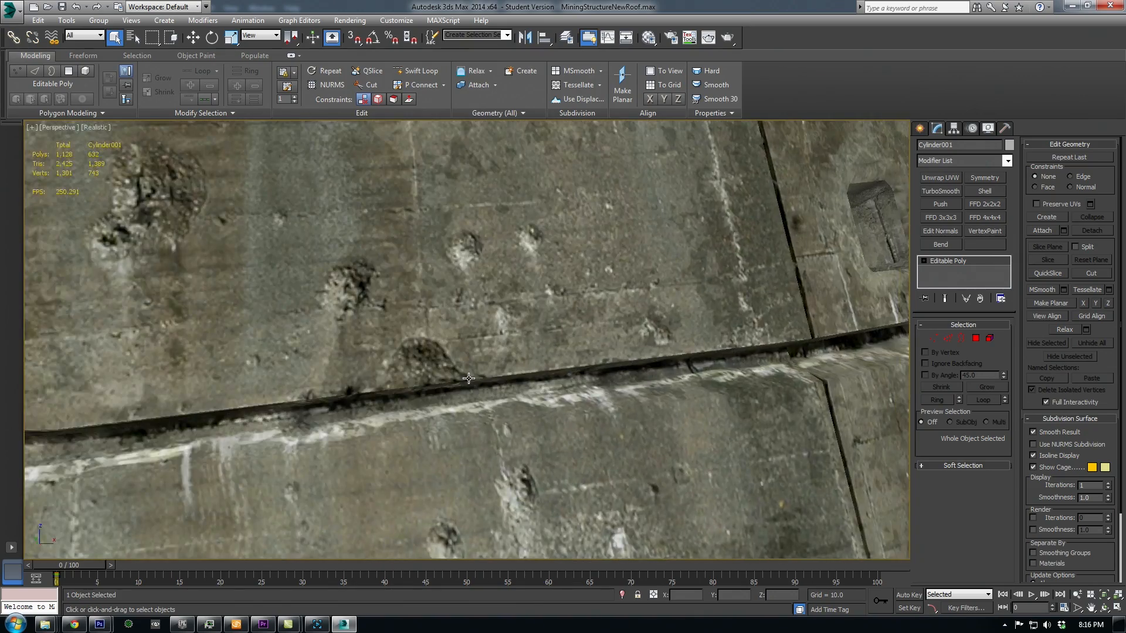
mouse_move(545, 379)
middle_down()
mouse_move(447, 385)
mouse_move(548, 384)
middle_up()
scroll(447, 385, down, 5)
scroll(446, 385, up, 3)
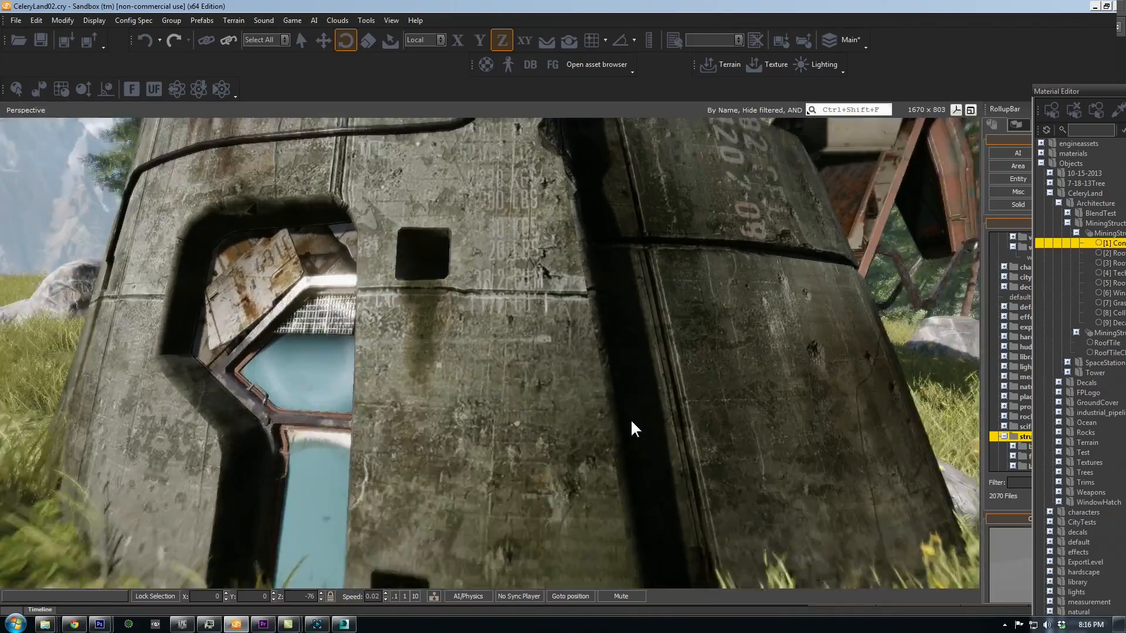
mouse_move(631, 419)
right_down()
mouse_move(633, 433)
mouse_move(632, 421)
right_up()
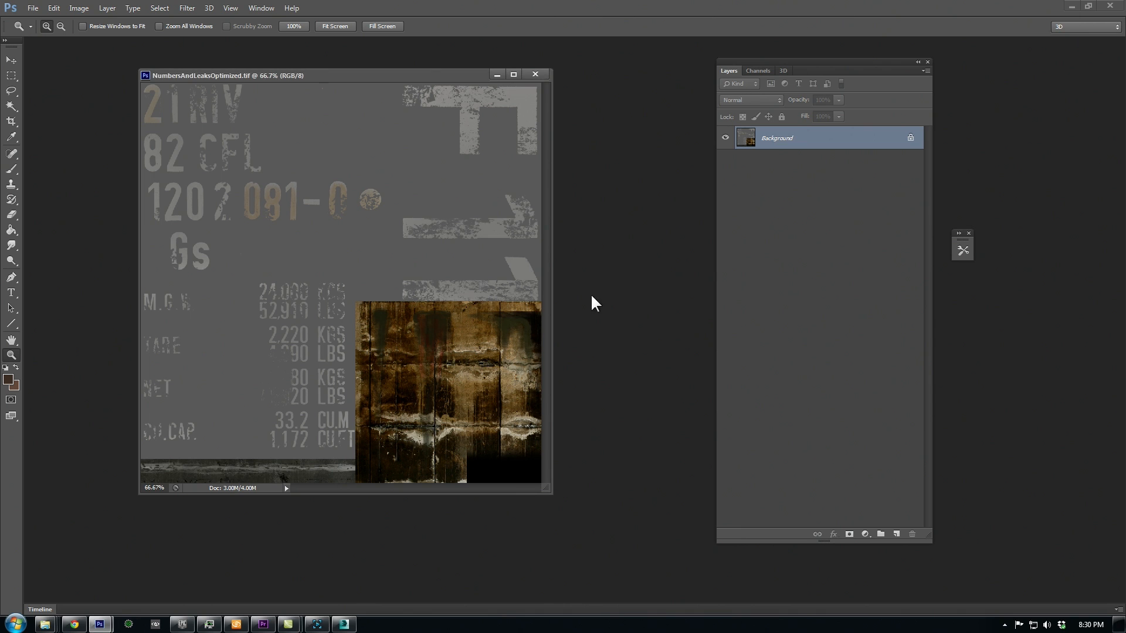
- View the texture at 100% and inspect its Alpha 1 channel mask of numbers and drip streaks, then return to Sandbox
drag(425, 80, 411, 75)
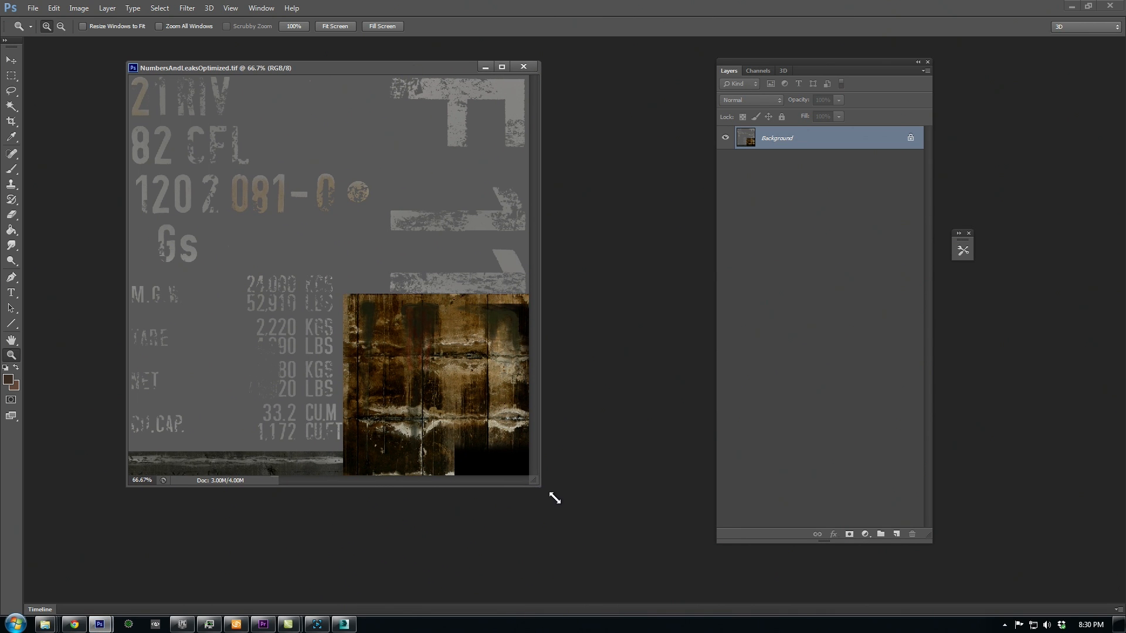
drag(554, 499, 699, 584)
click(441, 442)
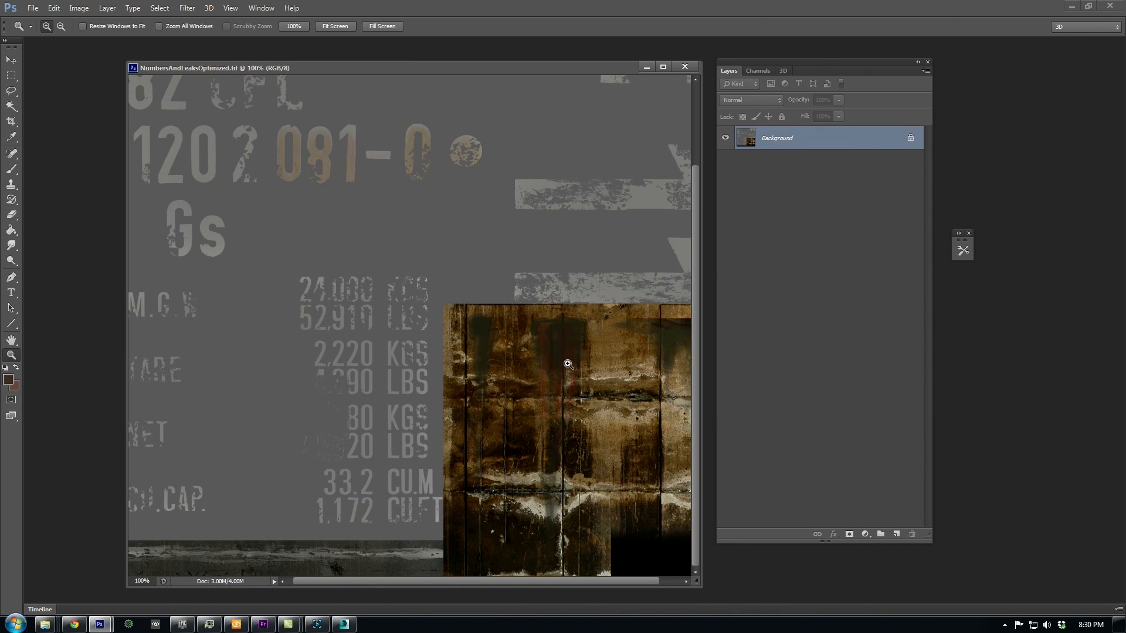
click(758, 70)
click(764, 173)
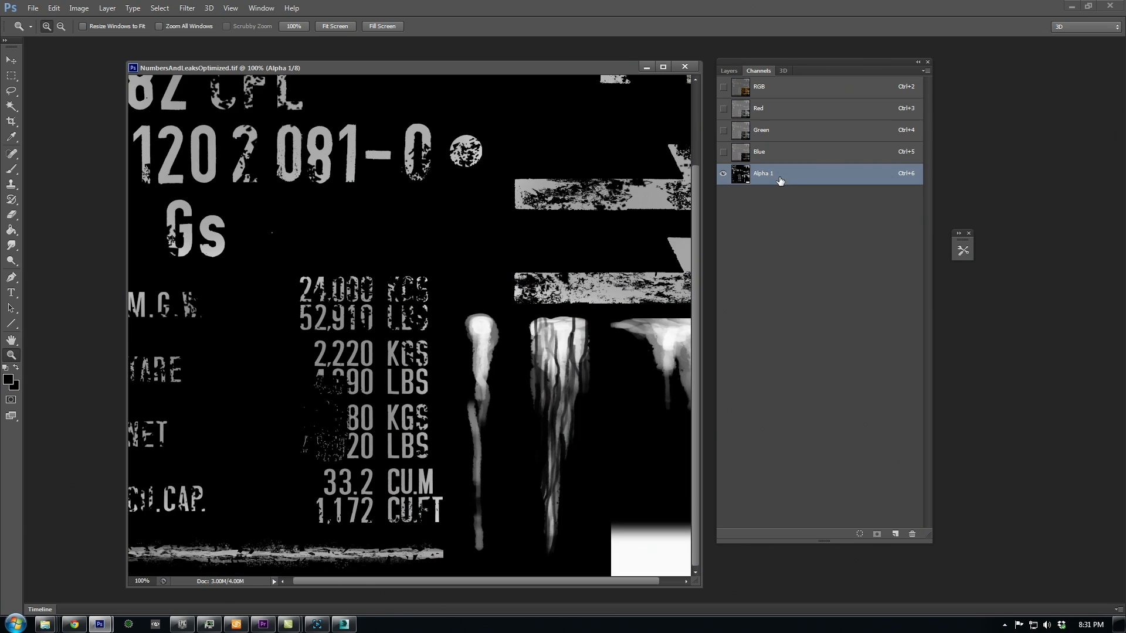
drag(617, 323, 668, 519)
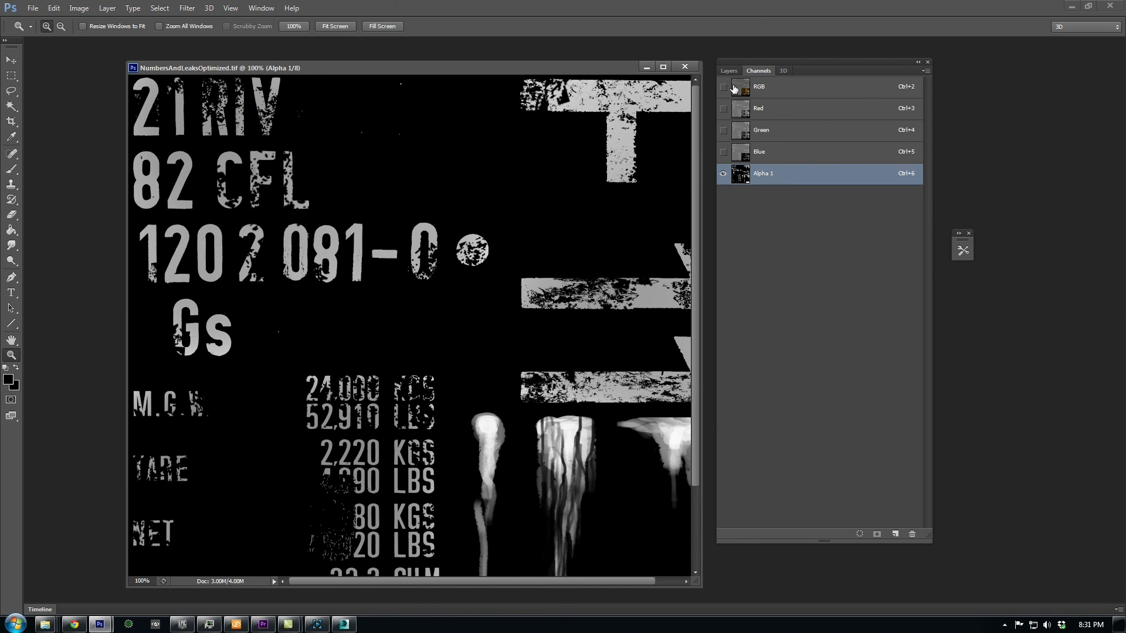
key(alt+Tab)
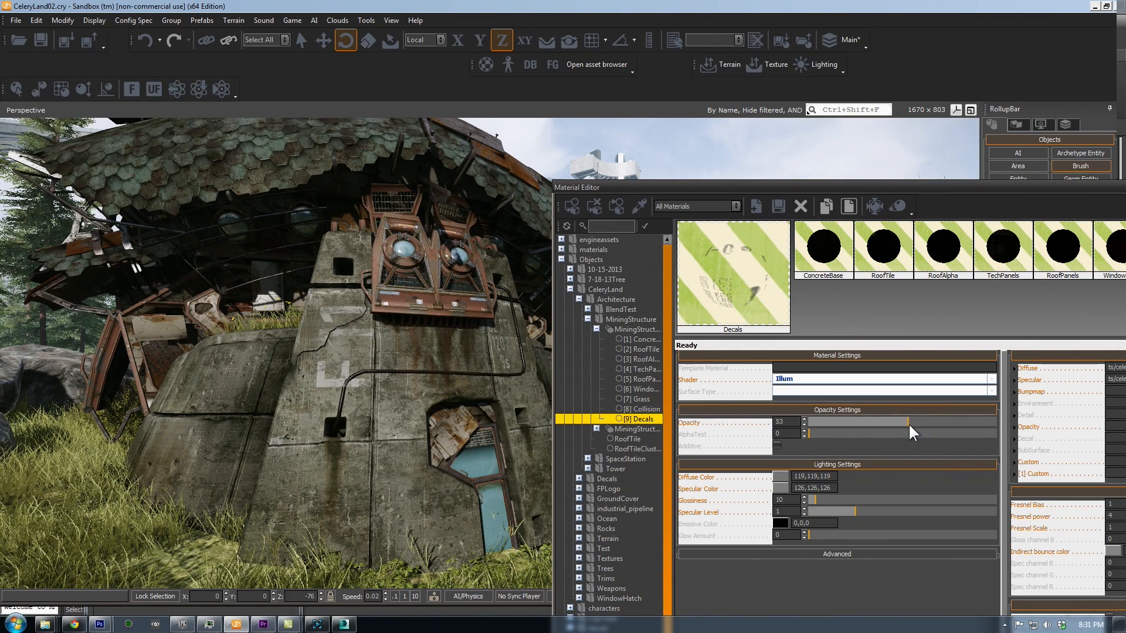
- Raise the Decals material's Opacity slider from 53 to 90
key(w)
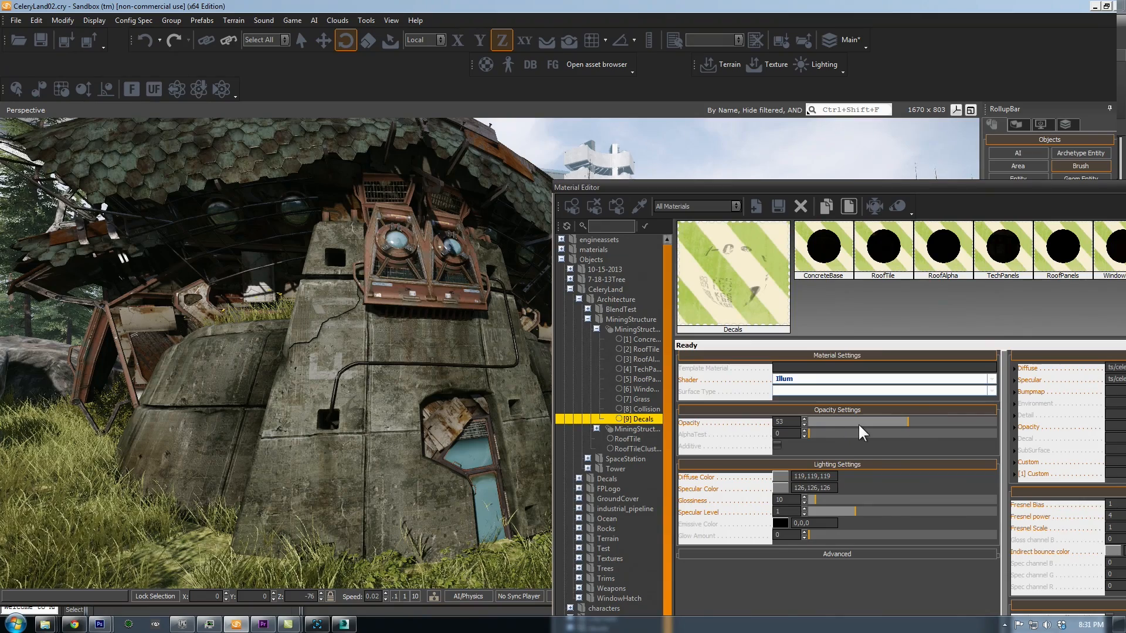
right_drag(440, 378, 476, 398)
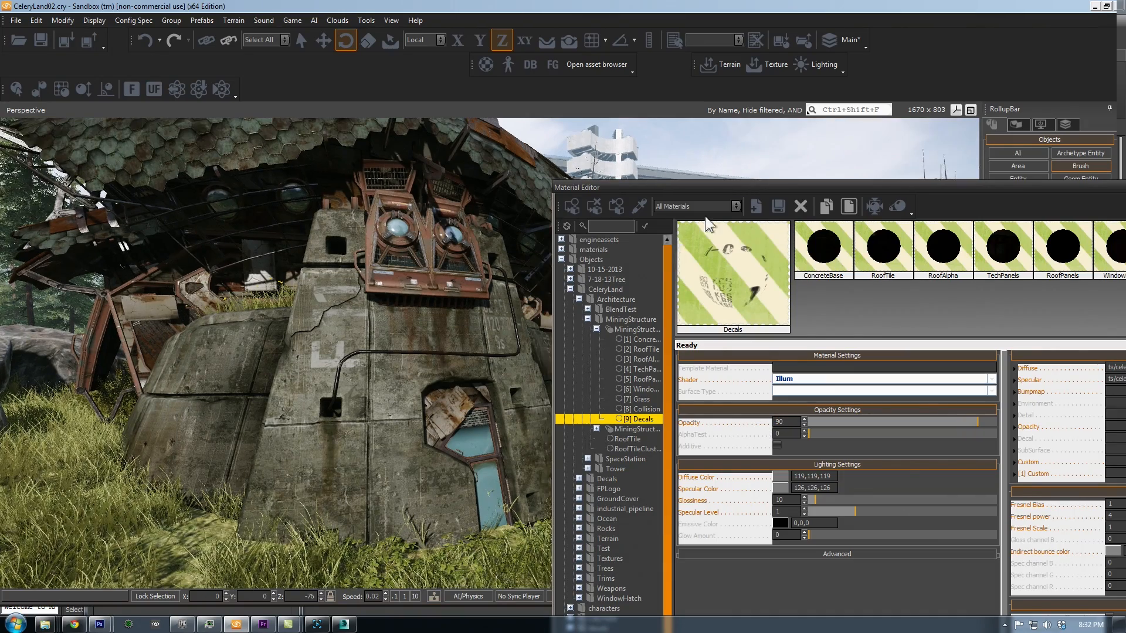
- Clone the selected wall polygons off into a separate Decal object
click(343, 625)
scroll(599, 394, down, 5)
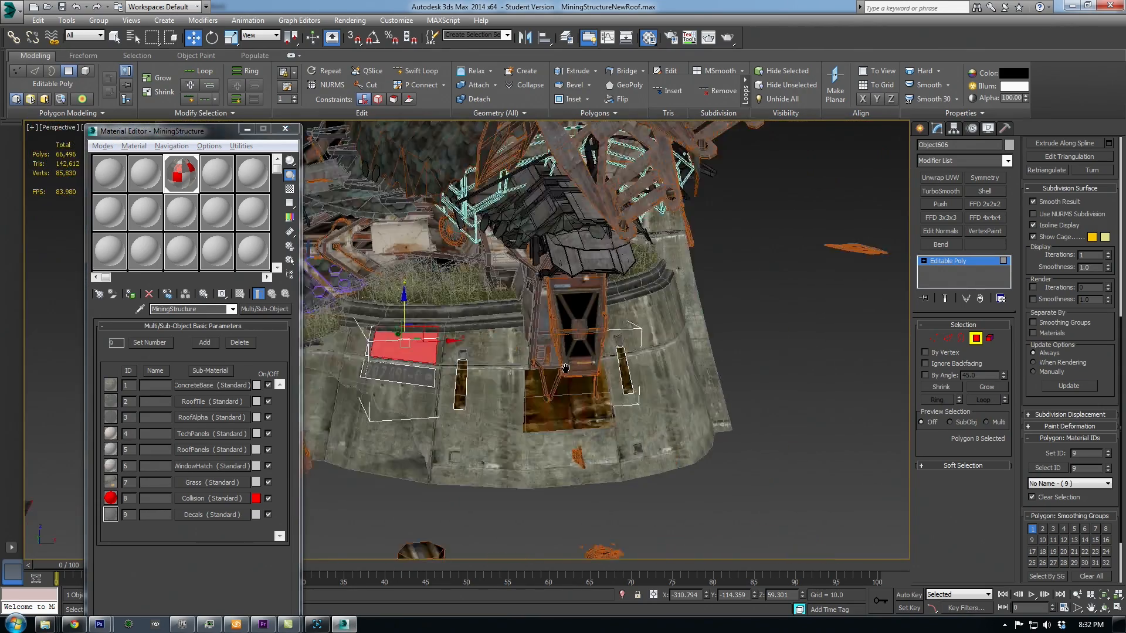
alt+middle_drag(528, 370, 573, 334)
scroll(751, 364, up, 6)
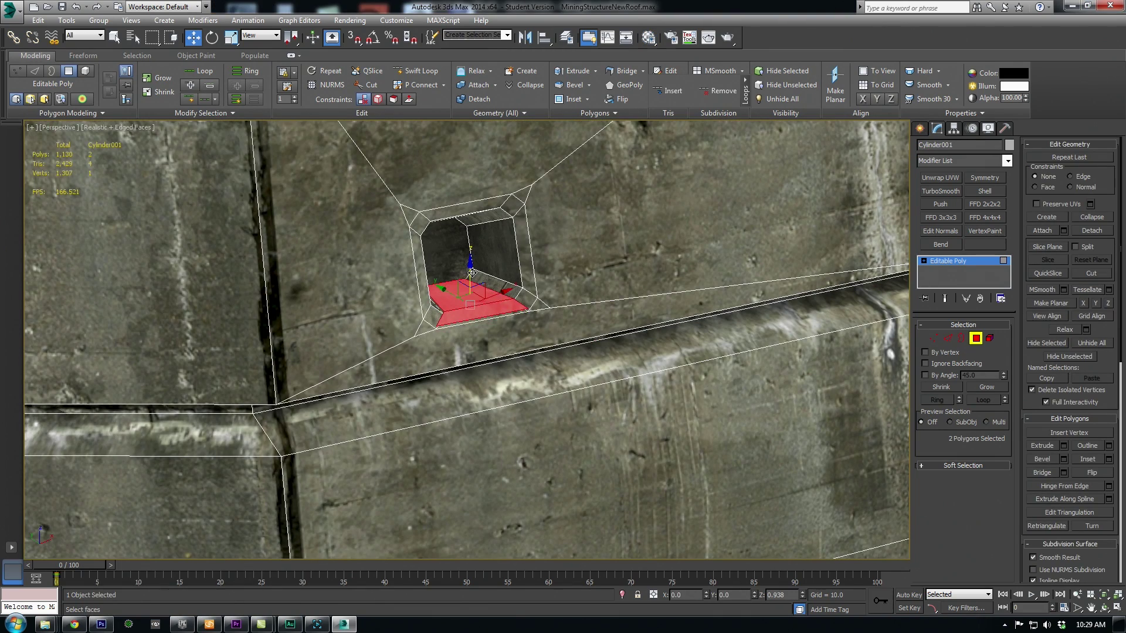
shift+drag(473, 273, 475, 264)
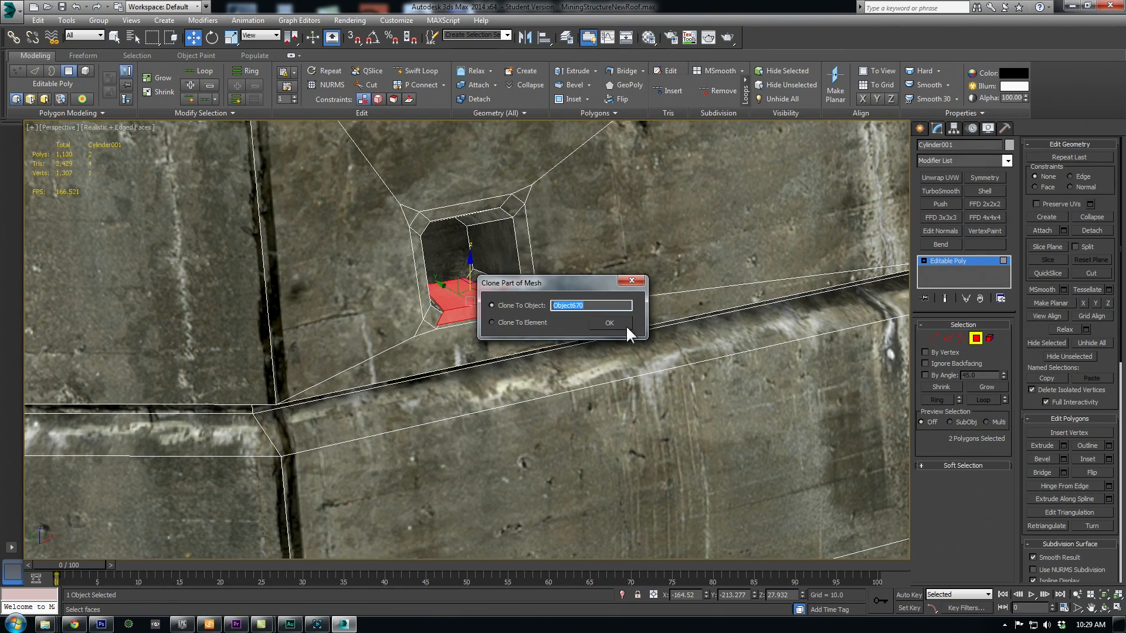
click(610, 323)
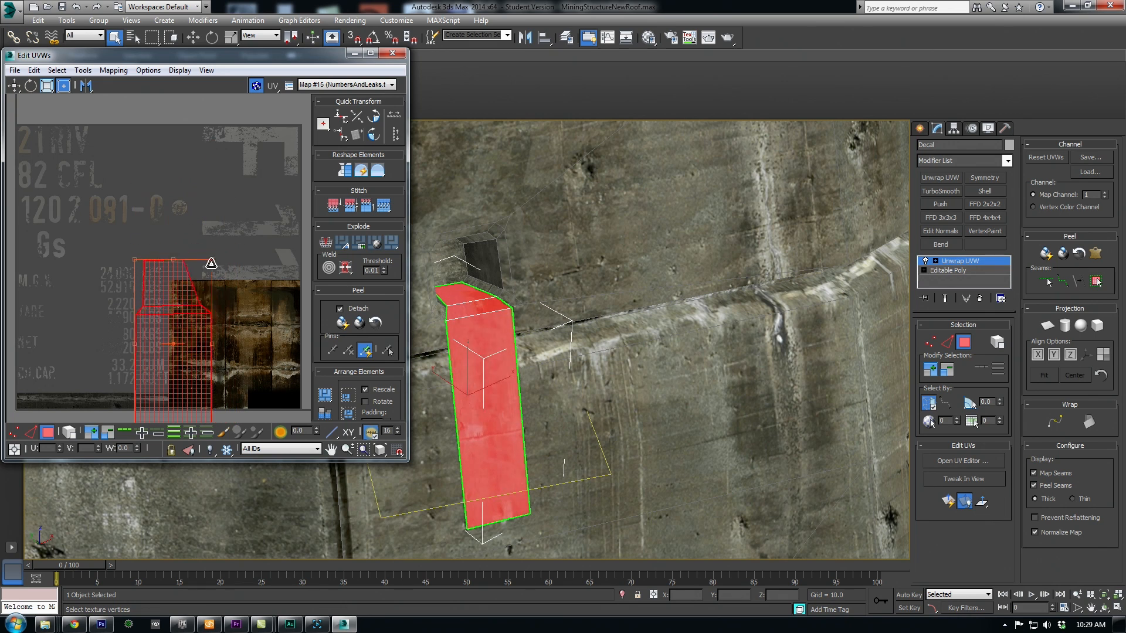
- Move the decal's UV cluster over the drip streaks of the leaks texture
middle_drag(211, 265, 192, 344)
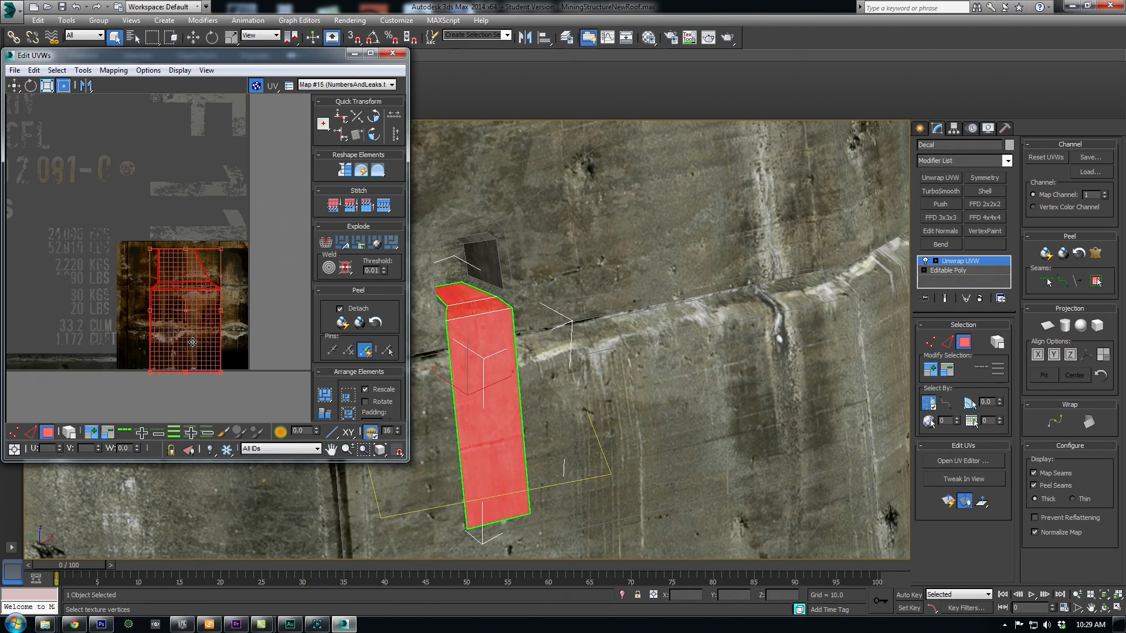
drag(193, 342, 192, 336)
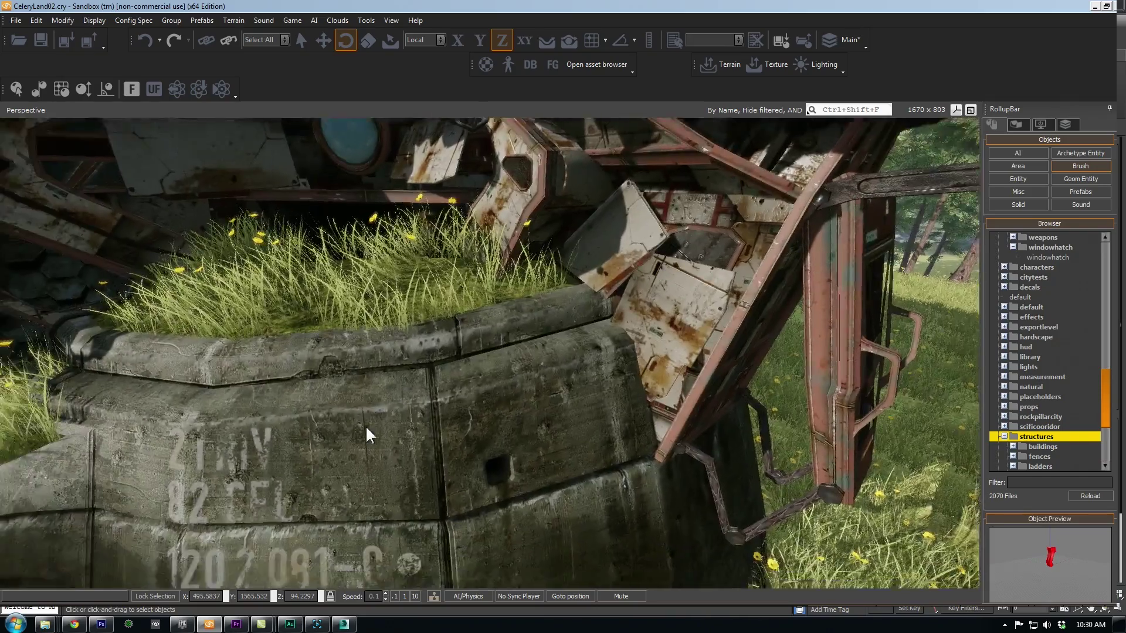
right_drag(365, 425, 365, 423)
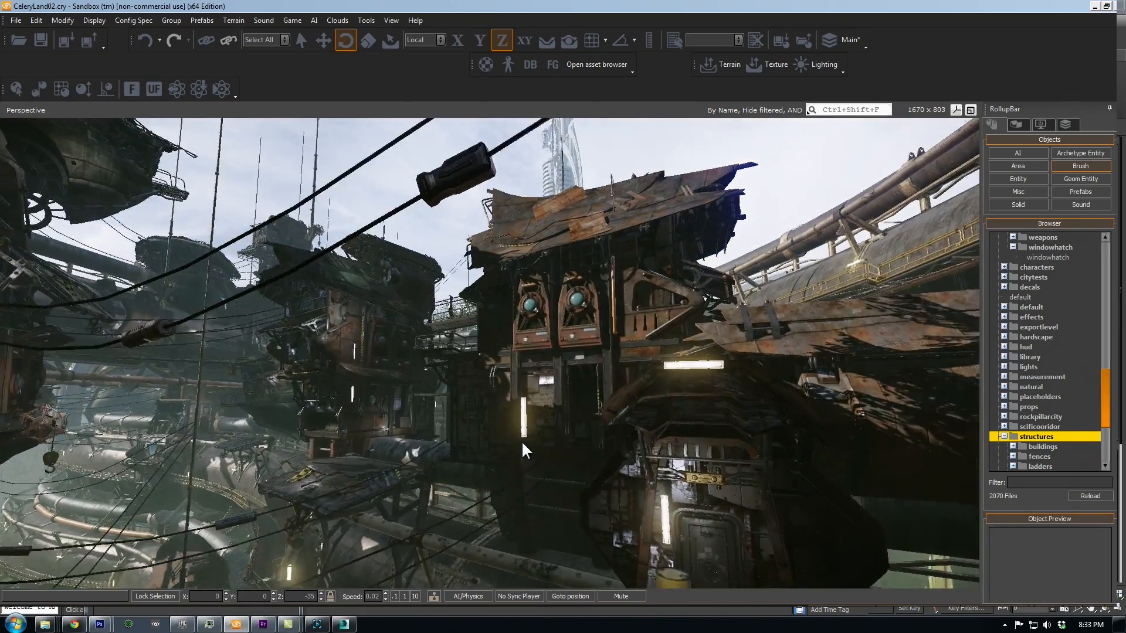
key(w)
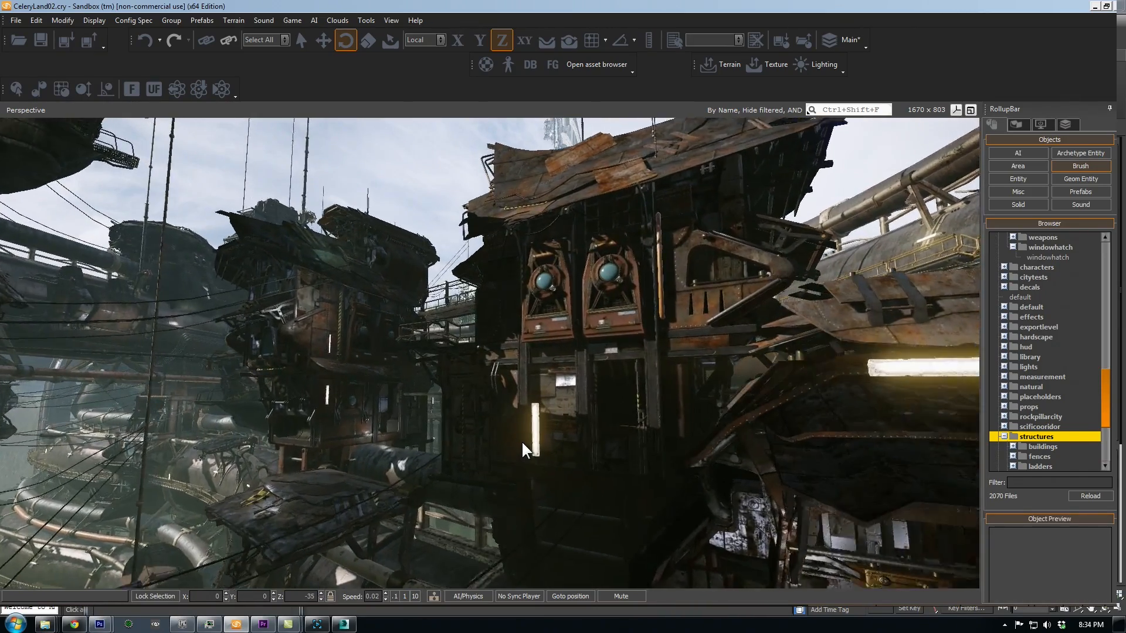
key(w)
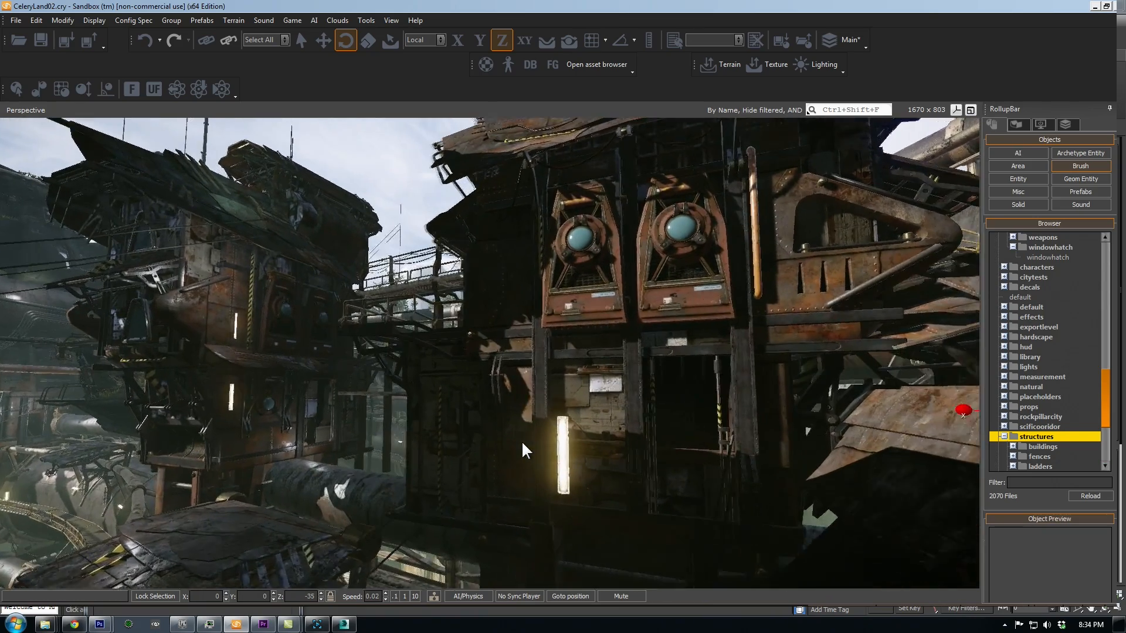
key(w)
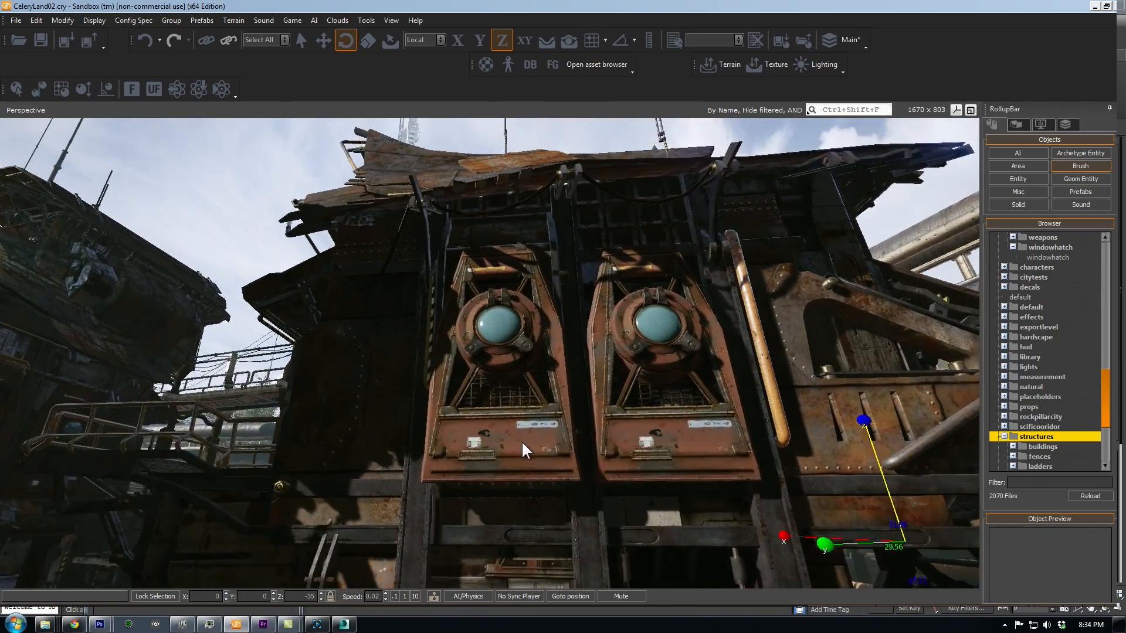
key(s)
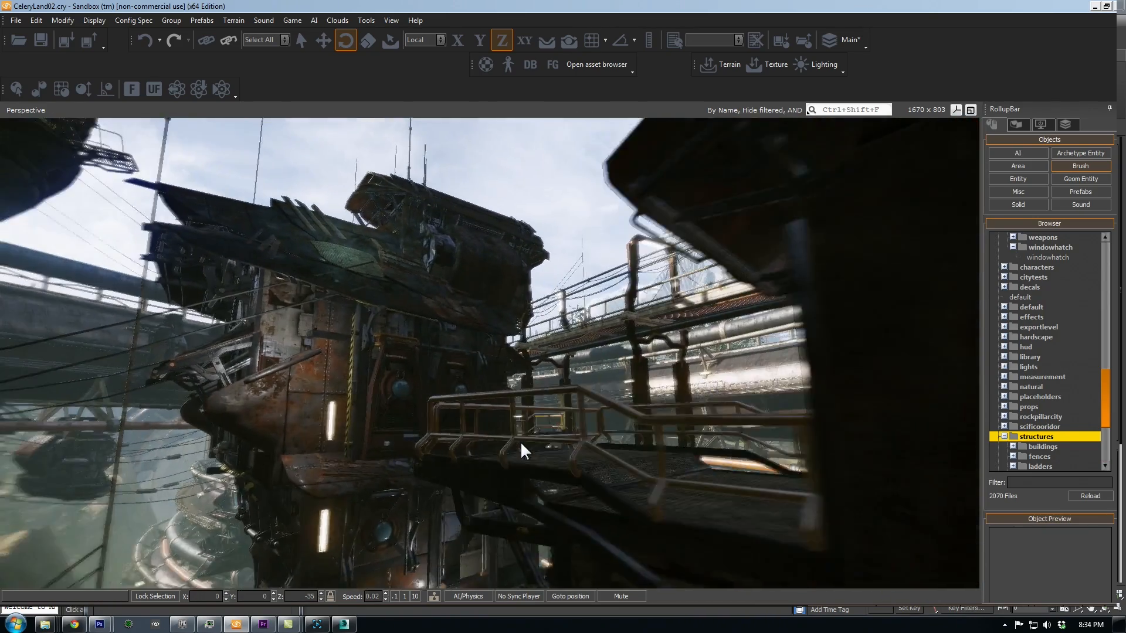
key(w)
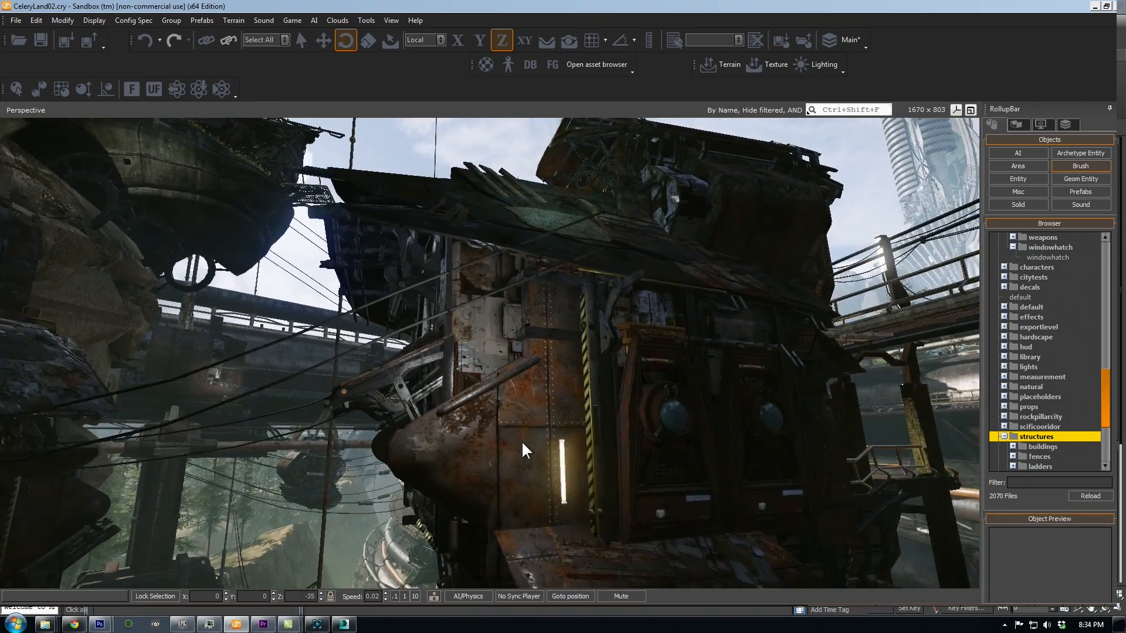
key(w)
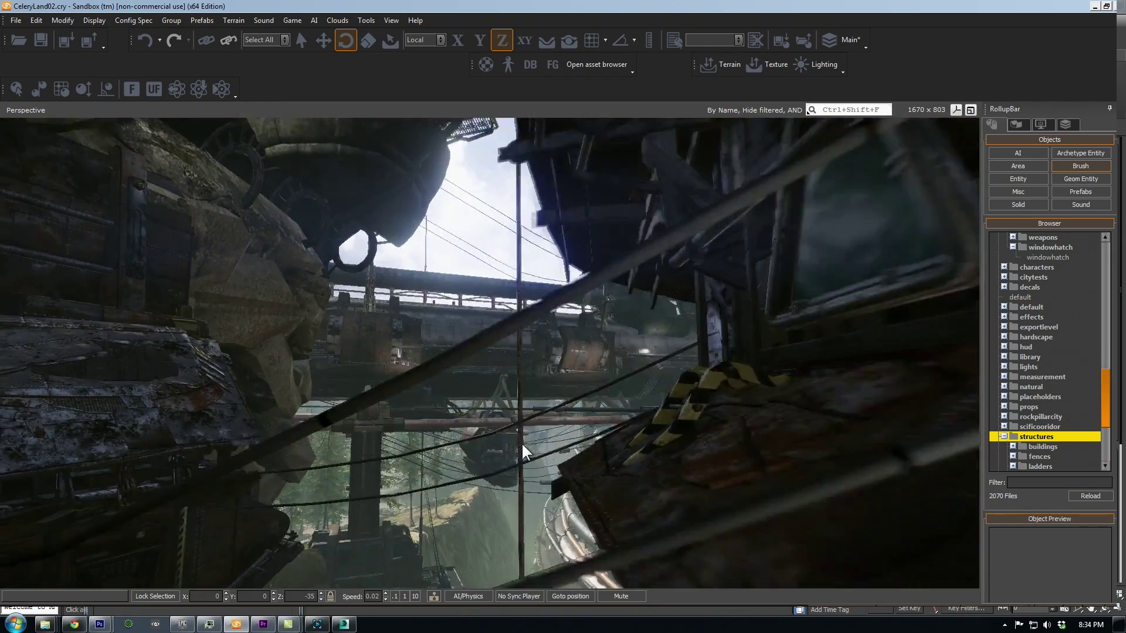
right_drag(522, 443, 522, 441)
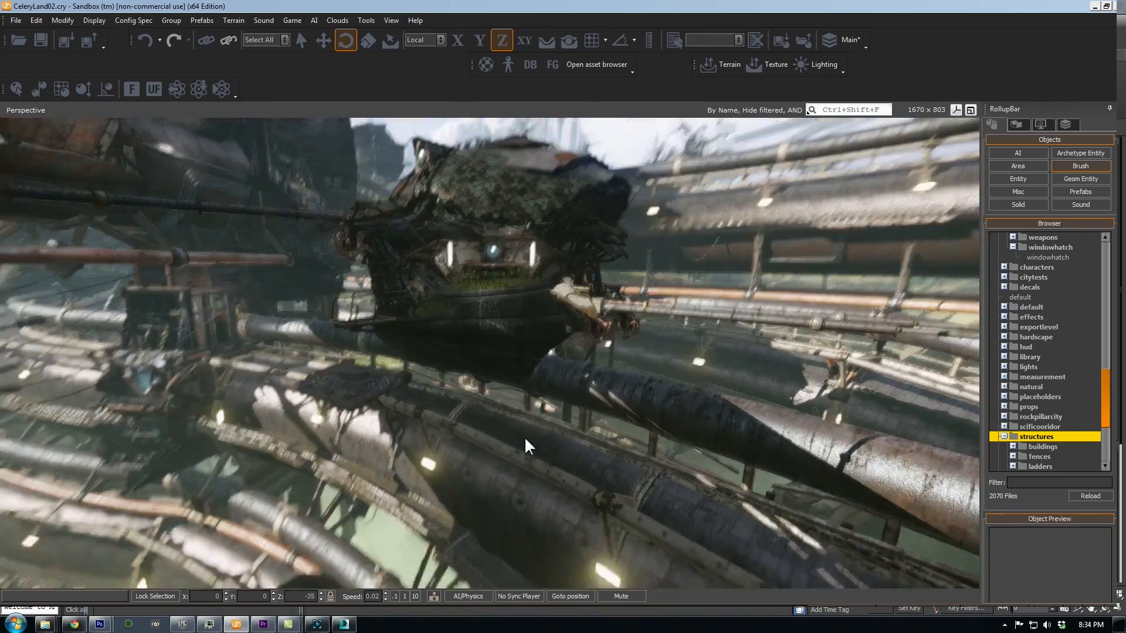
key(w)
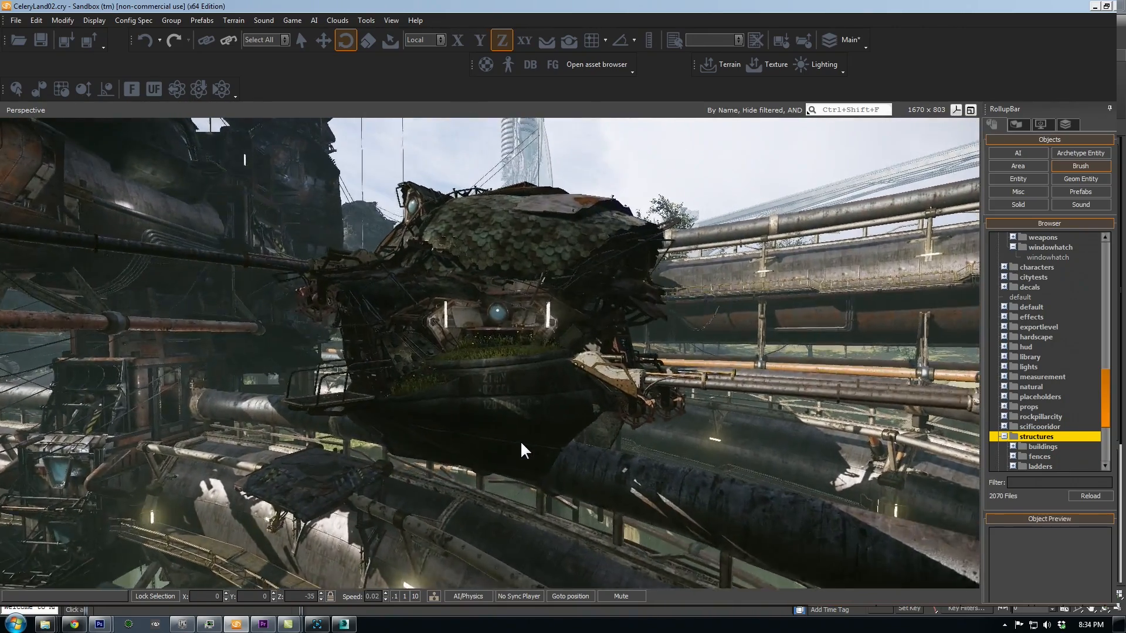
key(w)
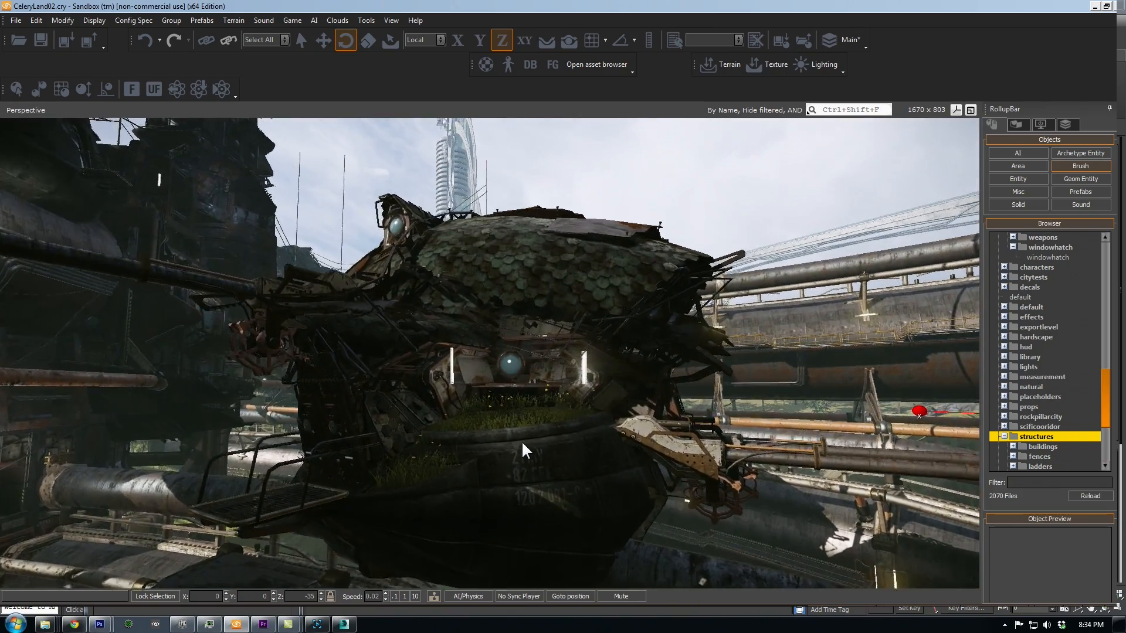
key(w)
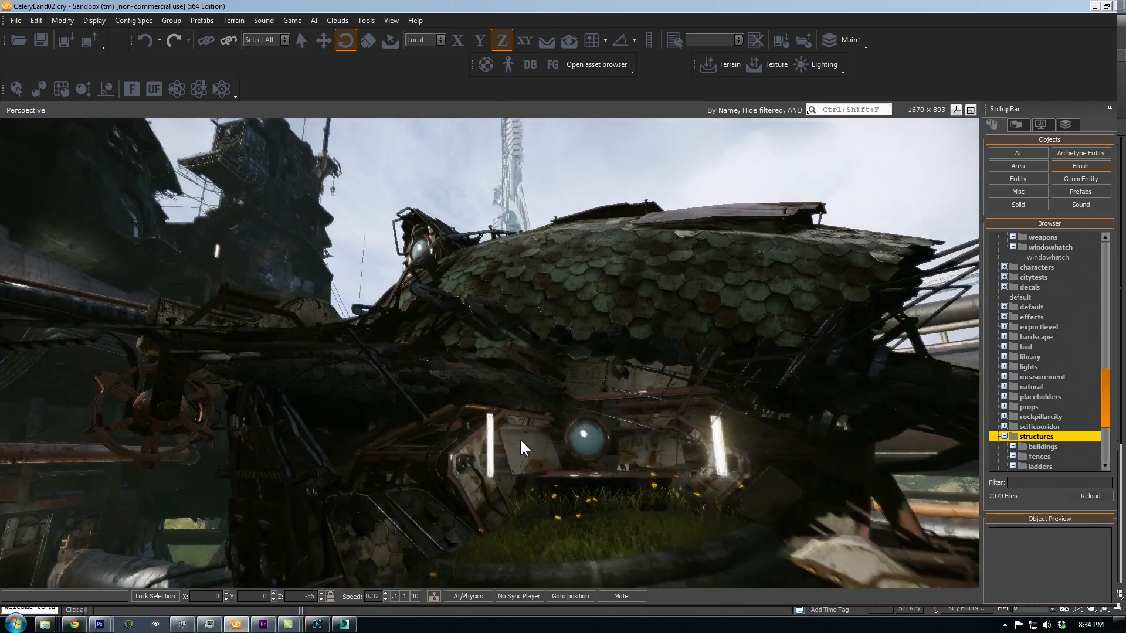